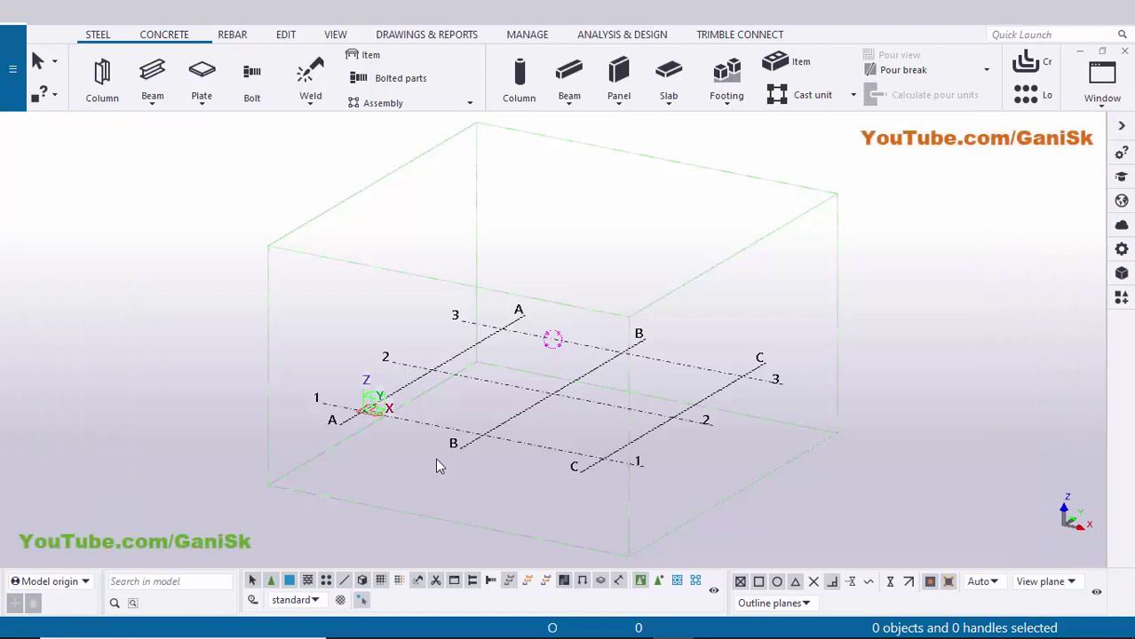
Step: Draw a steel beam along grid 1 from the A/1 origin to B/1, then end the command and redraw
click(152, 71)
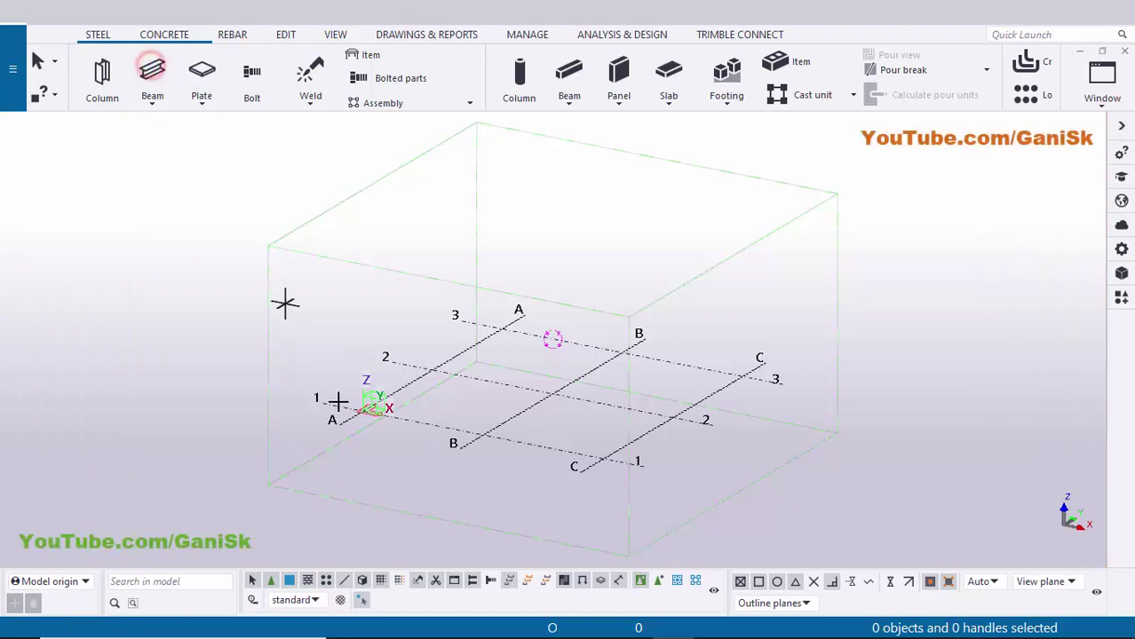
scroll(350, 402, up, 4)
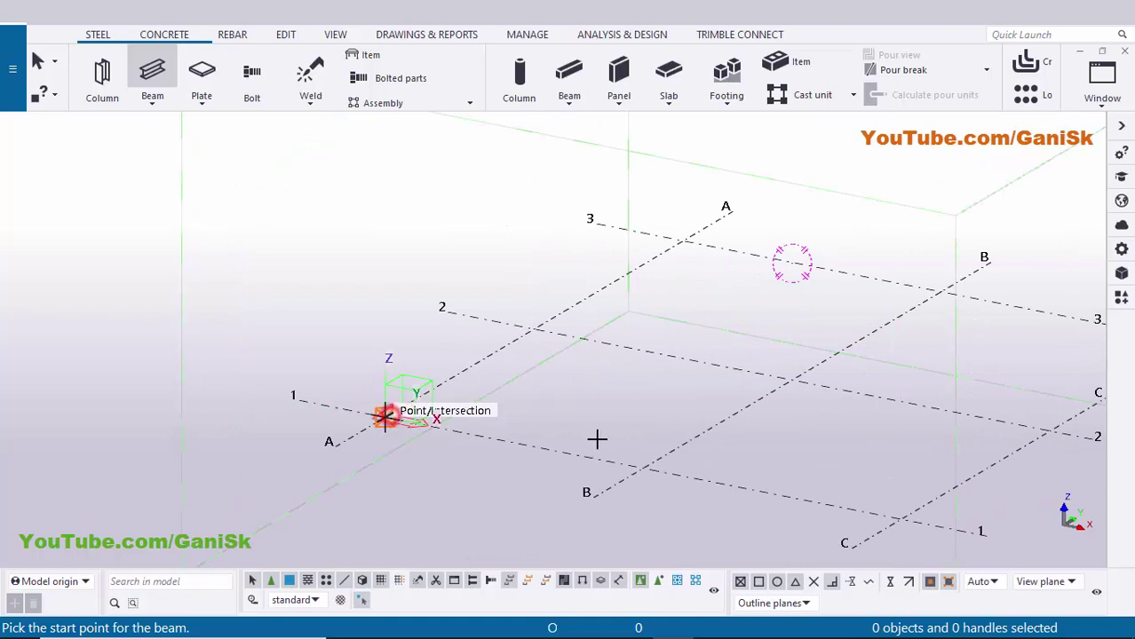
click(386, 415)
click(645, 462)
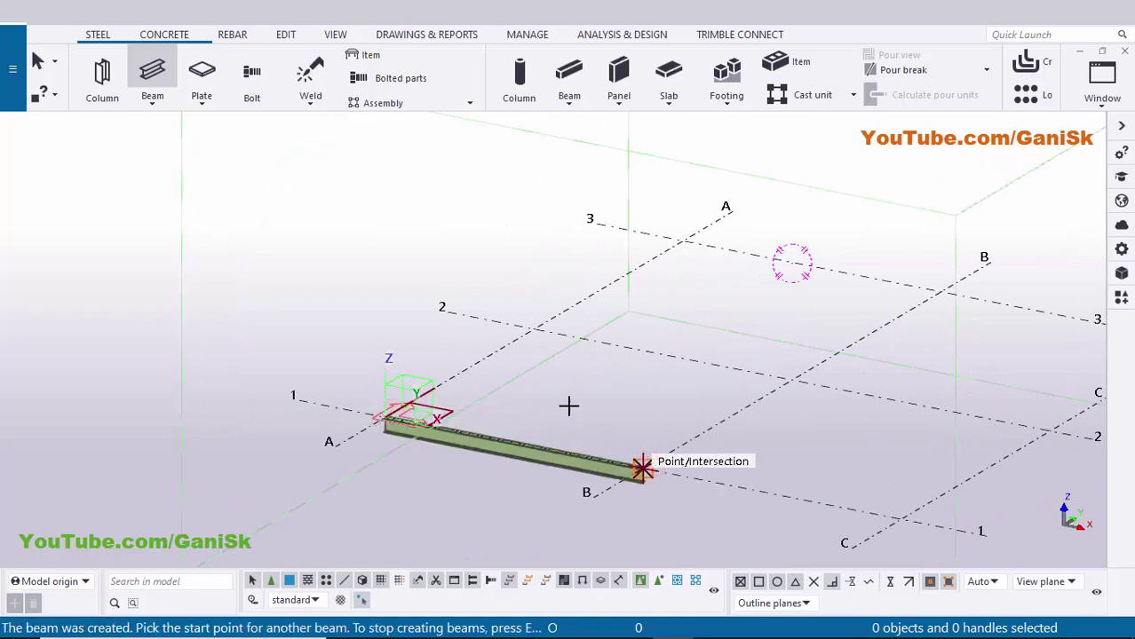
right_click(363, 214)
click(366, 229)
right_click(328, 238)
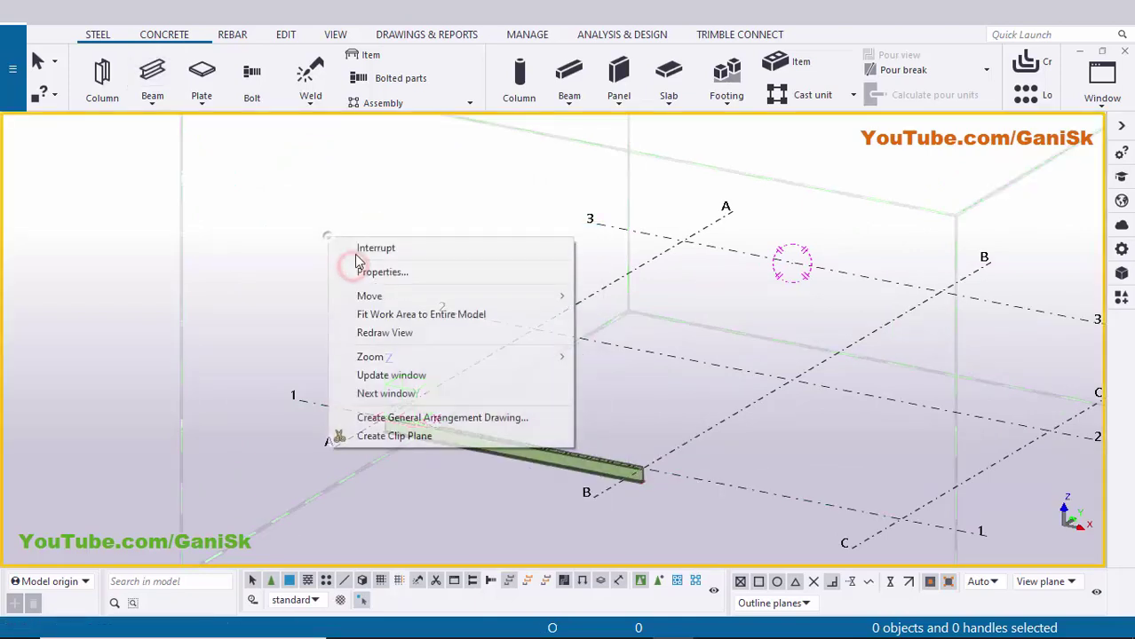
click(384, 332)
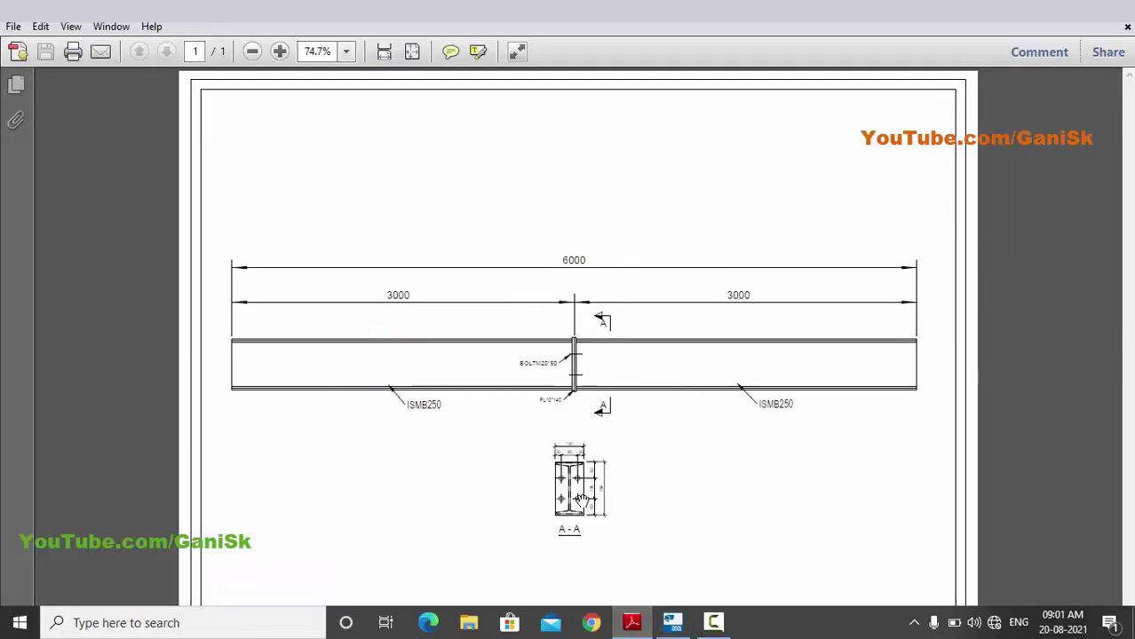
ctrl+scroll(565, 347, up, 3)
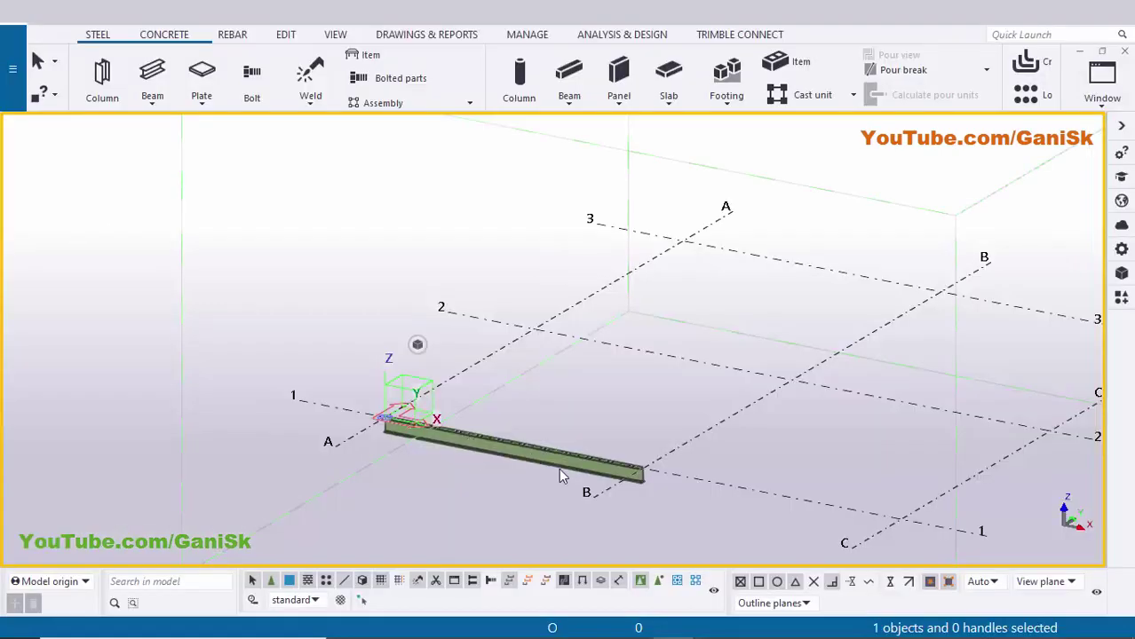
scroll(559, 476, up, 3)
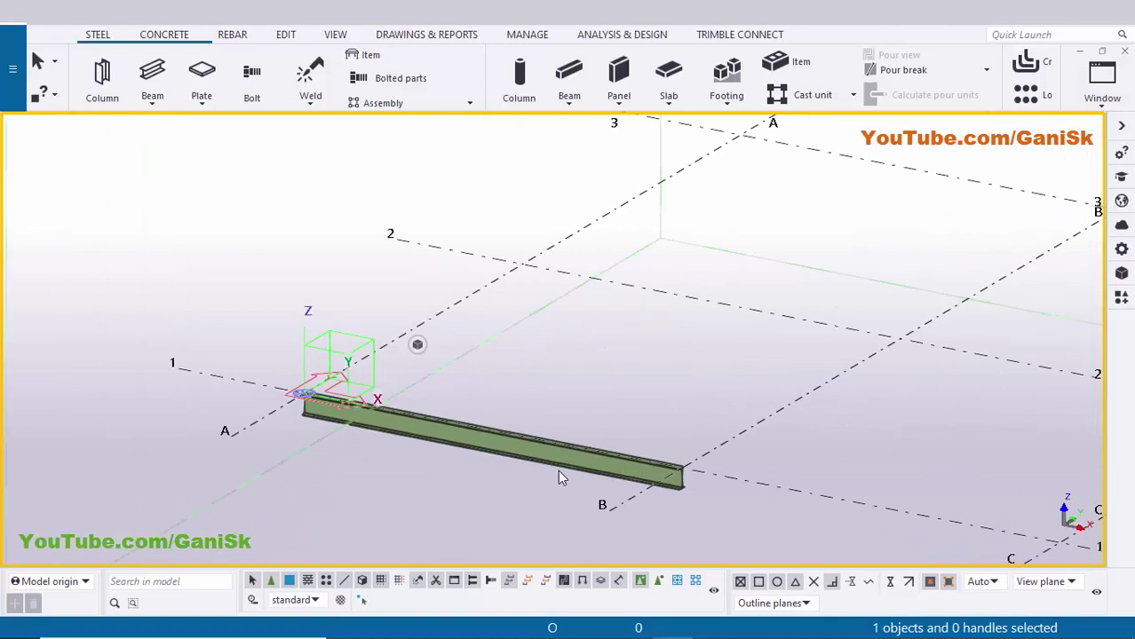
Step: Switch the A–B beam's profile from ISMB300 to ISMB250 in its properties and apply the change
click(532, 461)
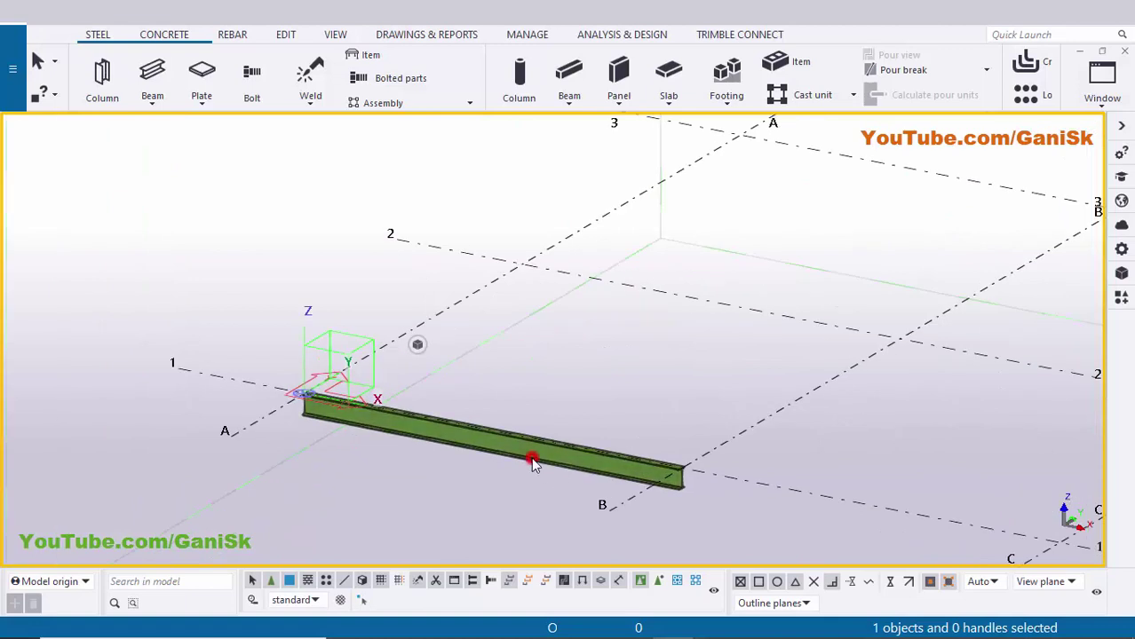
double_click(532, 462)
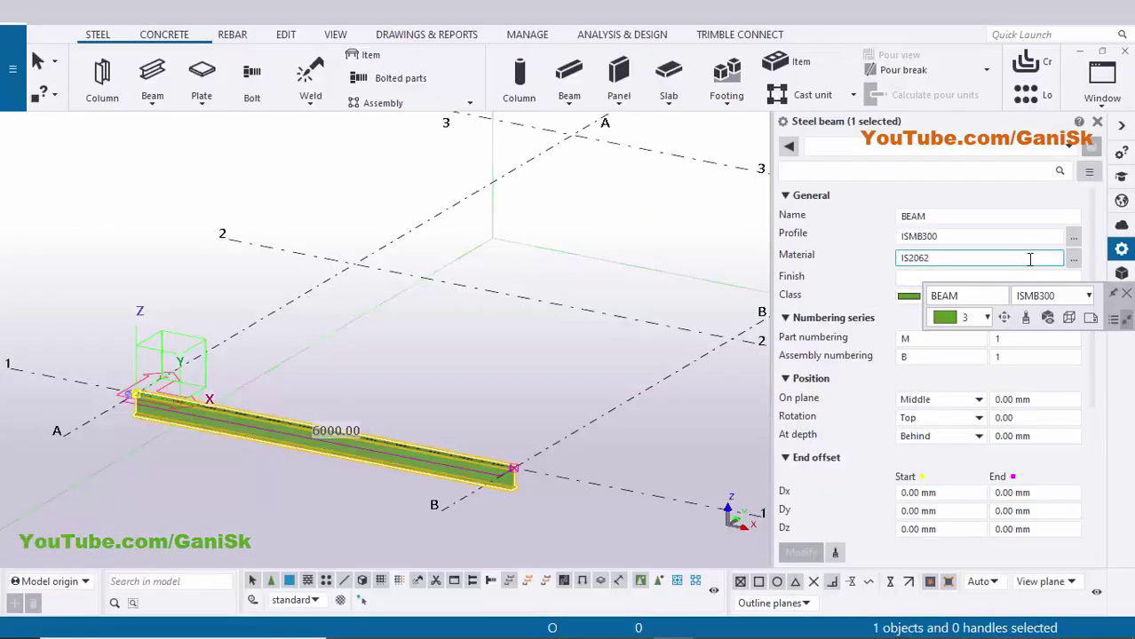
click(1073, 238)
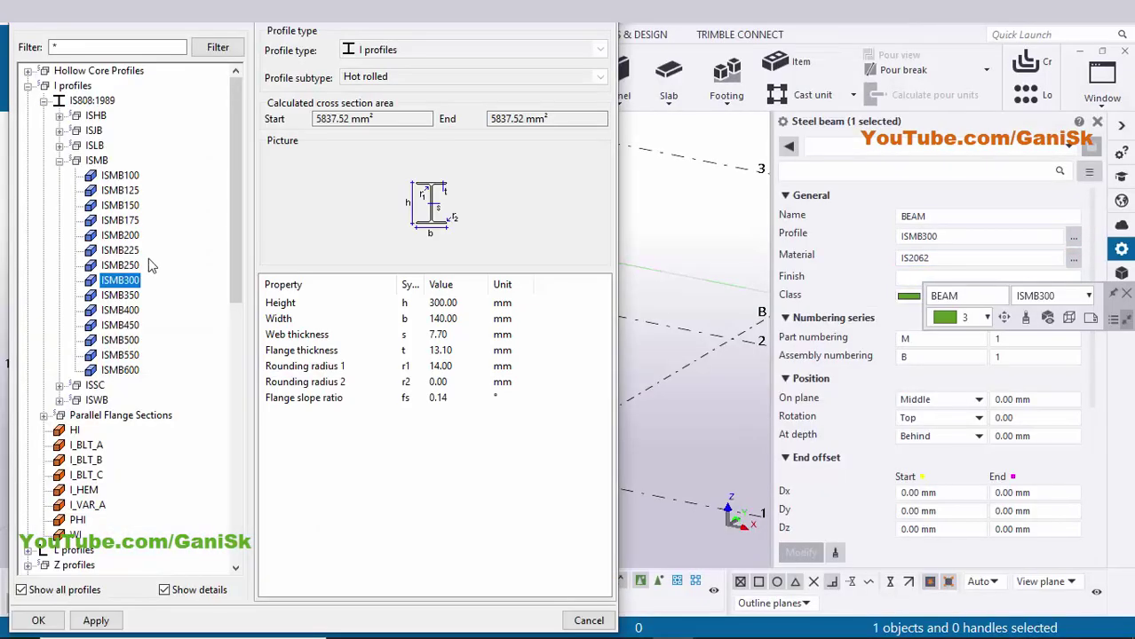
click(124, 266)
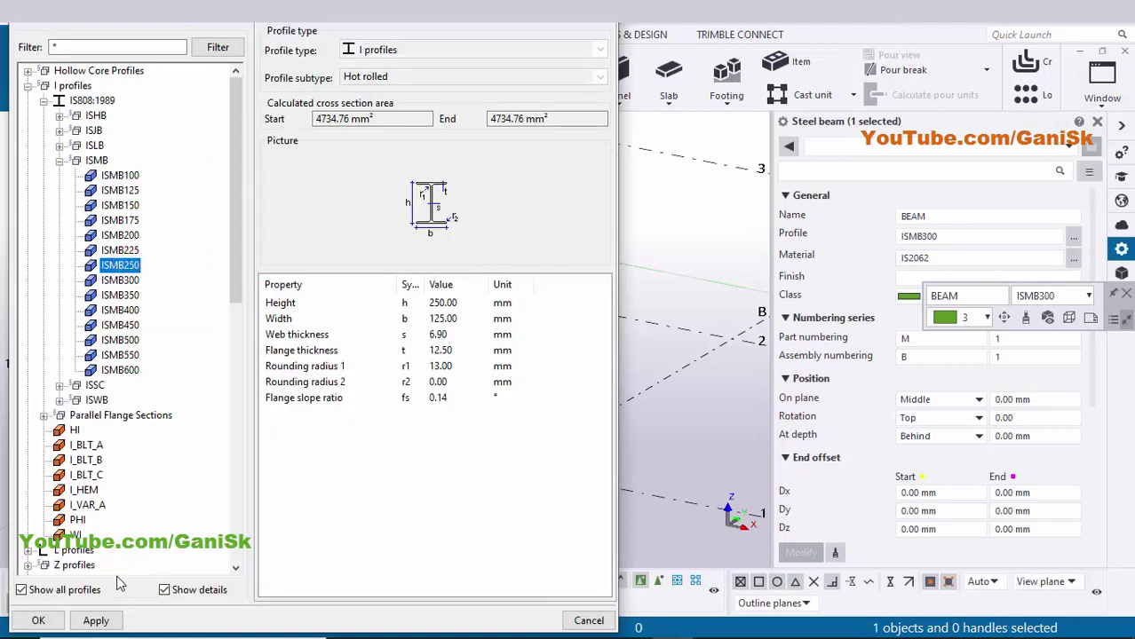
click(98, 621)
click(38, 621)
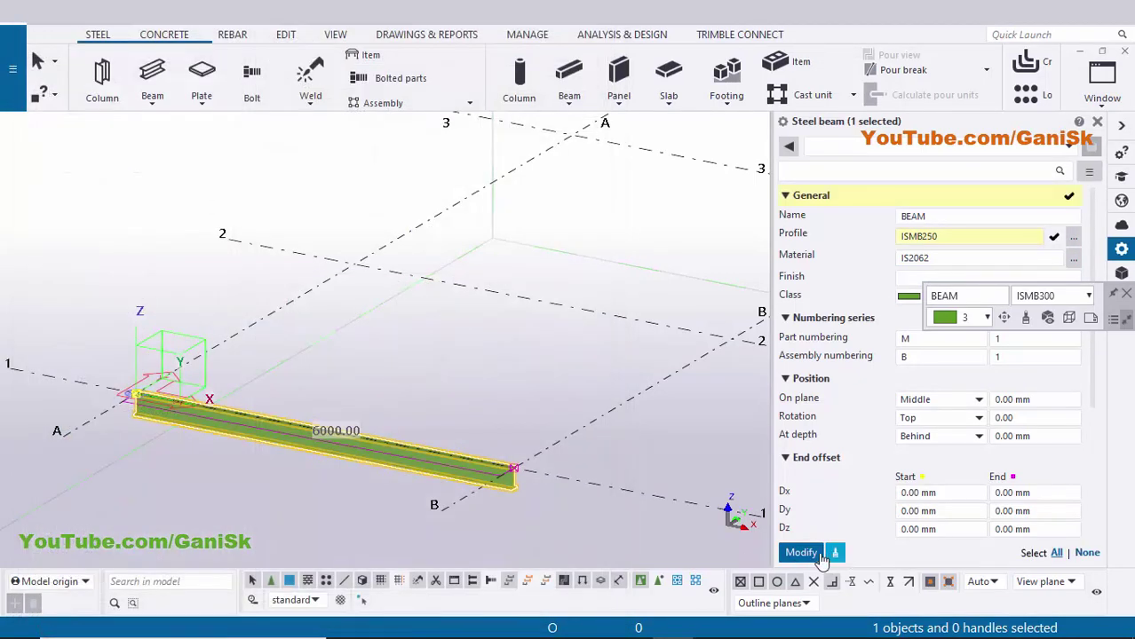
click(800, 552)
scroll(510, 488, up, 4)
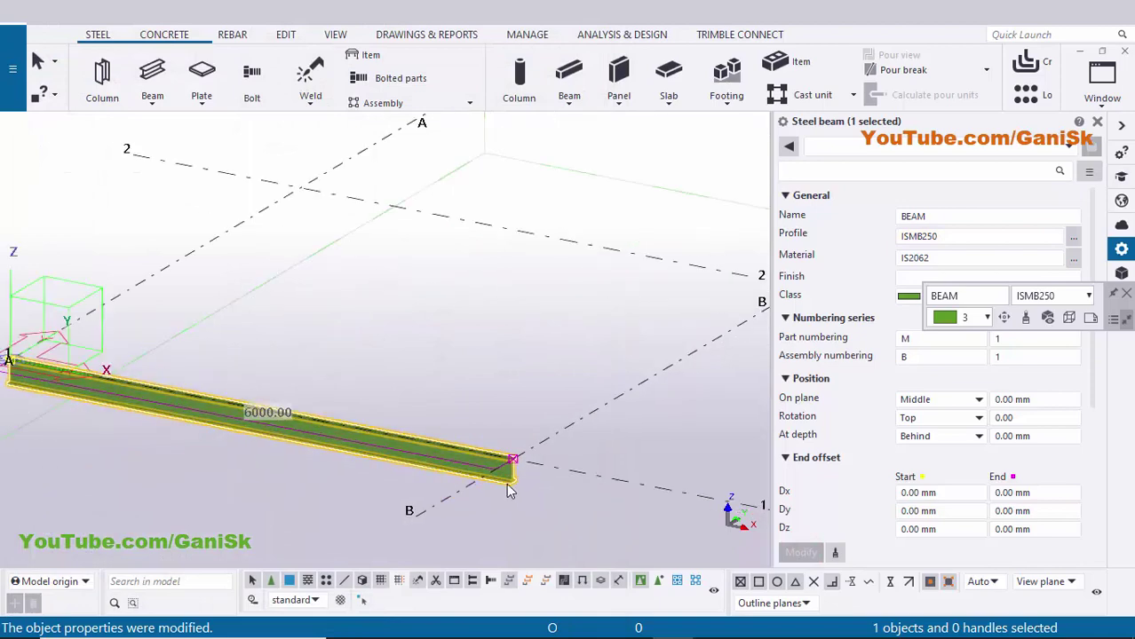
scroll(511, 489, up, 2)
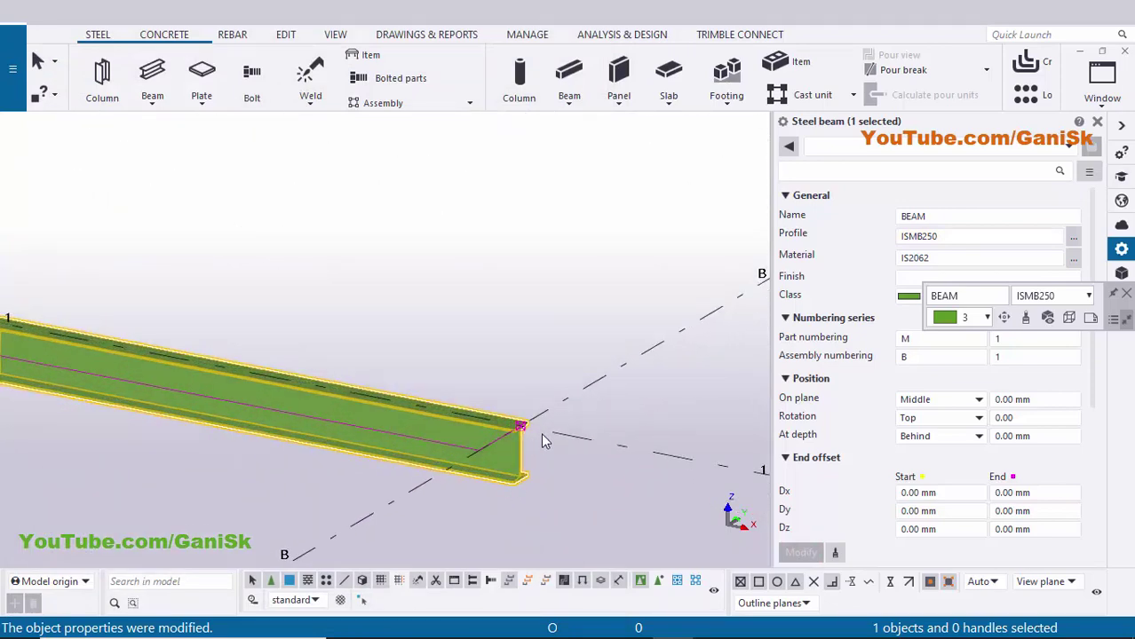
click(1097, 123)
scroll(518, 346, down, 4)
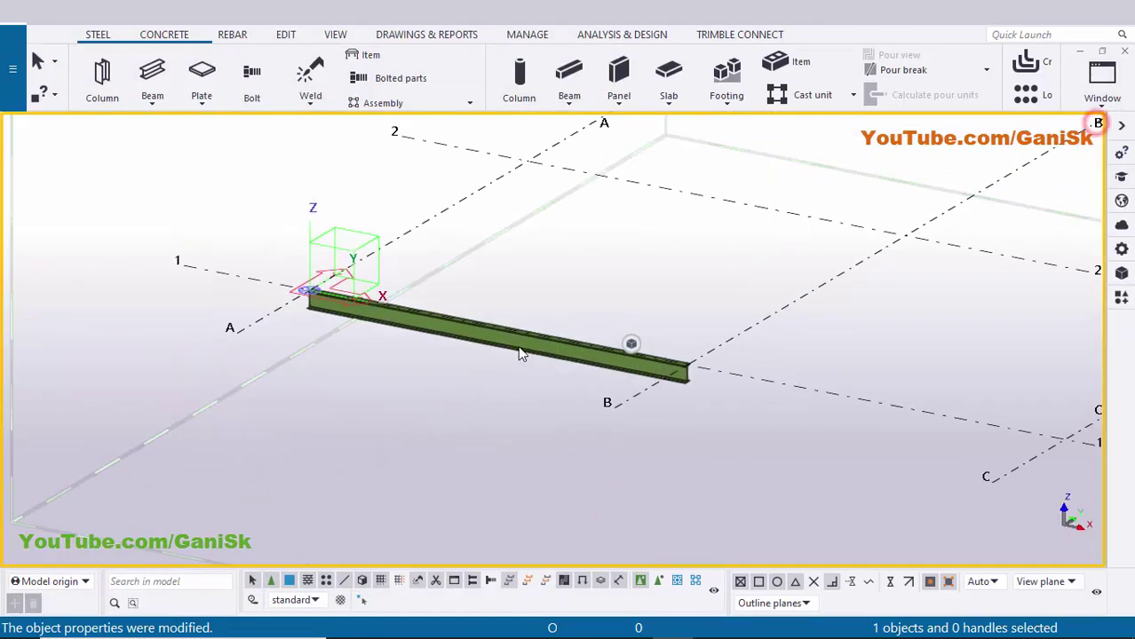
scroll(515, 344, up, 2)
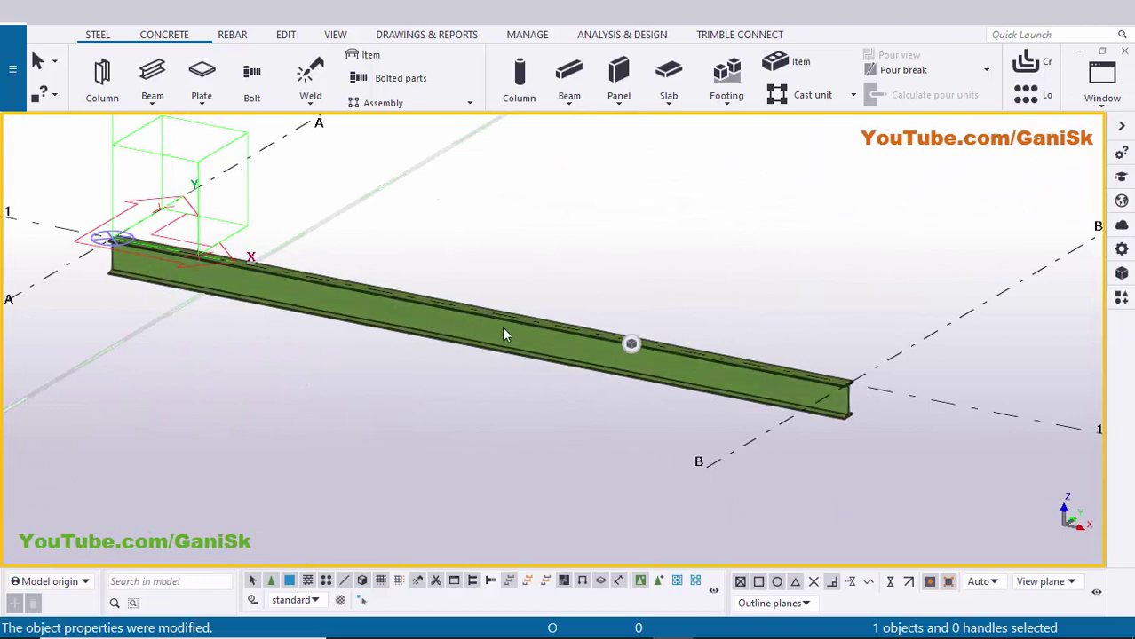
Step: Split the ISMB250 beam at its mid point using the Edit tab's Split command
click(286, 36)
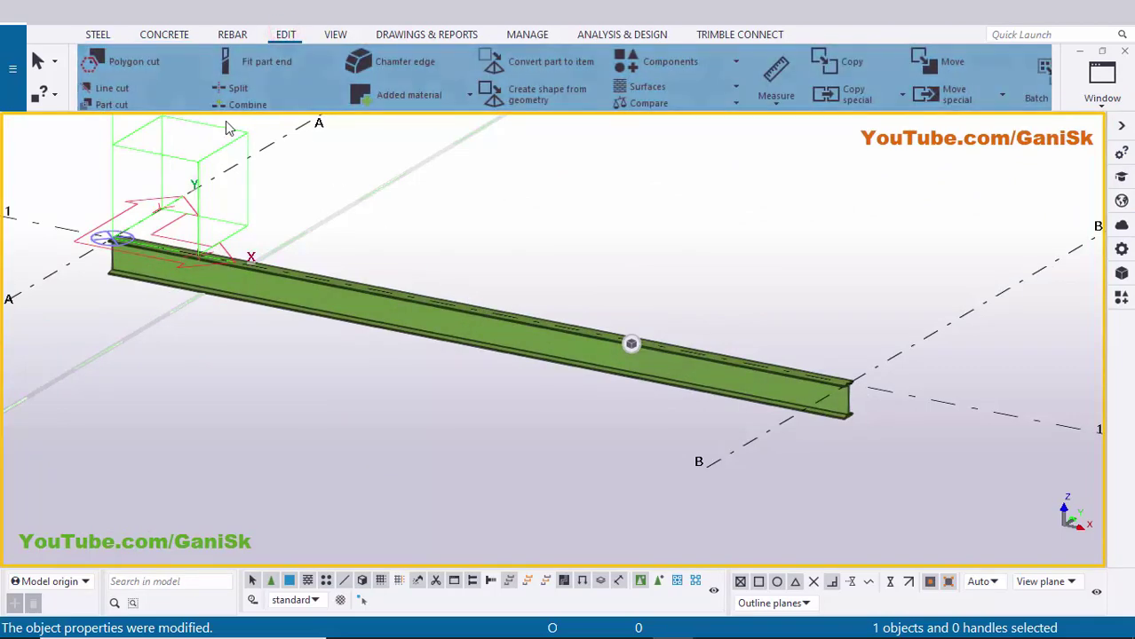
click(247, 90)
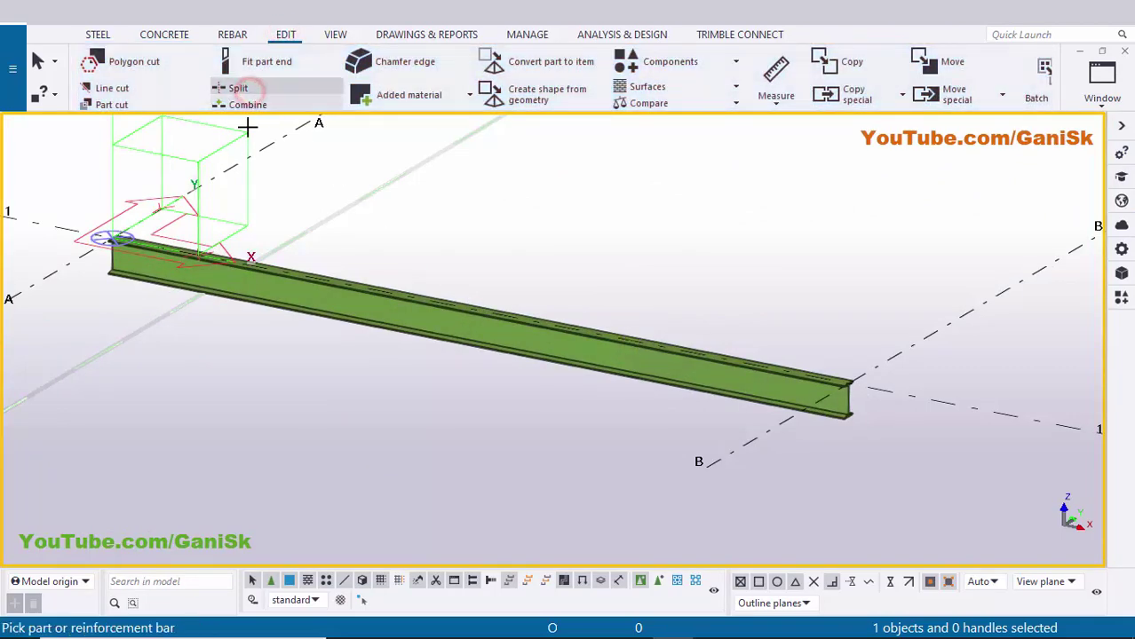
click(484, 353)
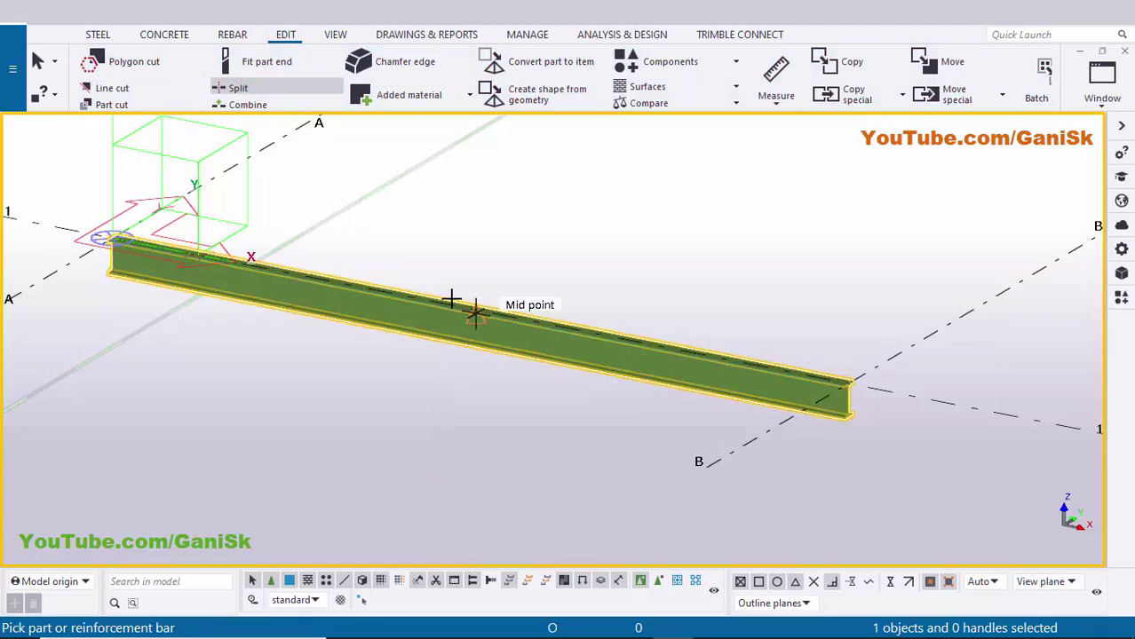
click(476, 311)
click(476, 311)
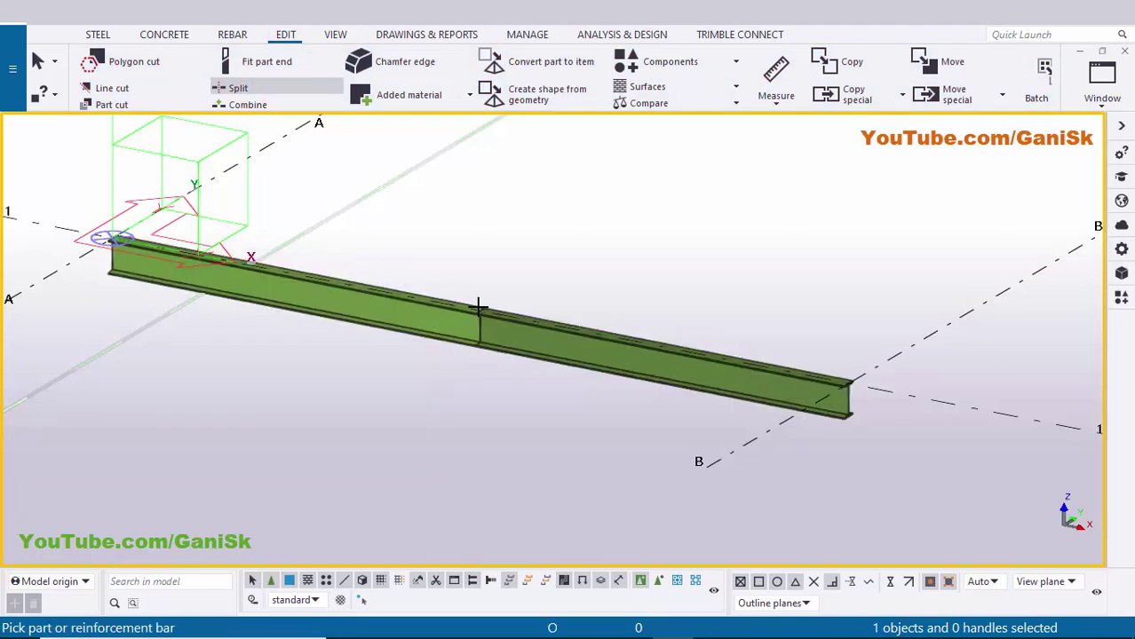
right_click(533, 170)
click(568, 173)
scroll(461, 324, down, 2)
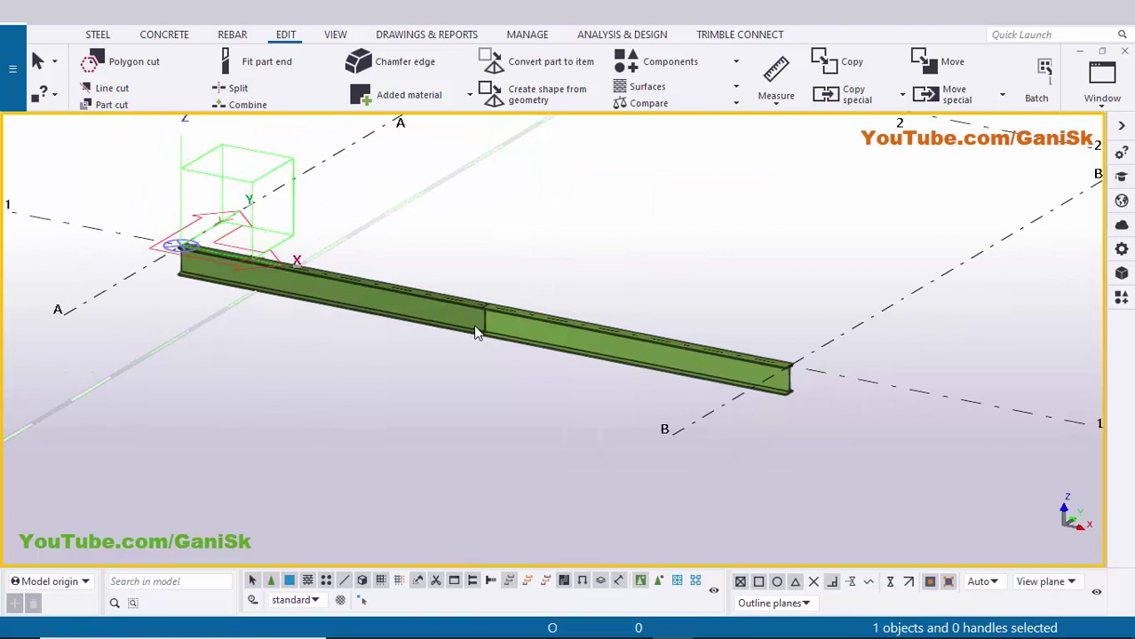
scroll(475, 332, up, 1)
key(Return)
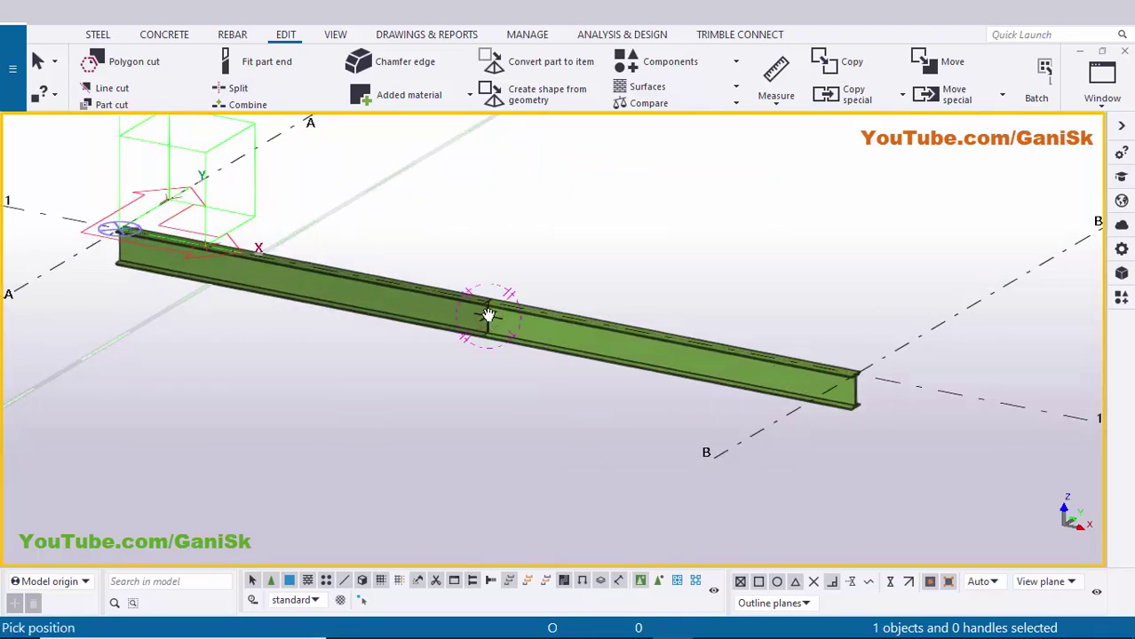
Step: Orbit the model to inspect the split joint, cancel the pending command and redraw
ctrl+middle_drag(475, 330, 545, 161)
right_click(545, 161)
click(573, 172)
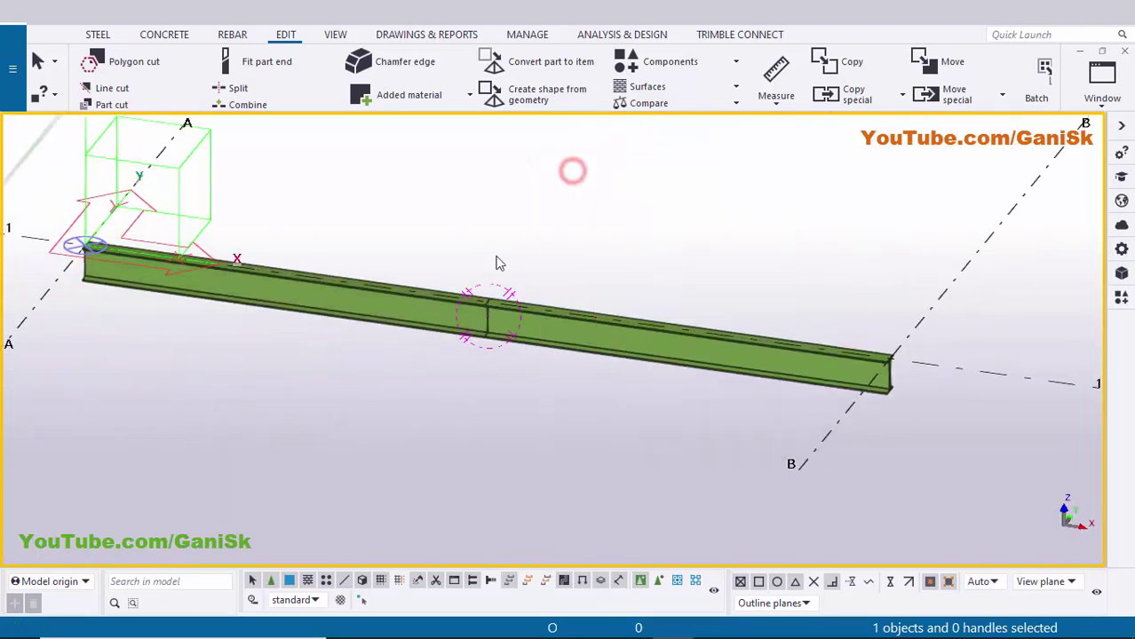
ctrl+middle_drag(499, 261, 578, 183)
right_click(579, 183)
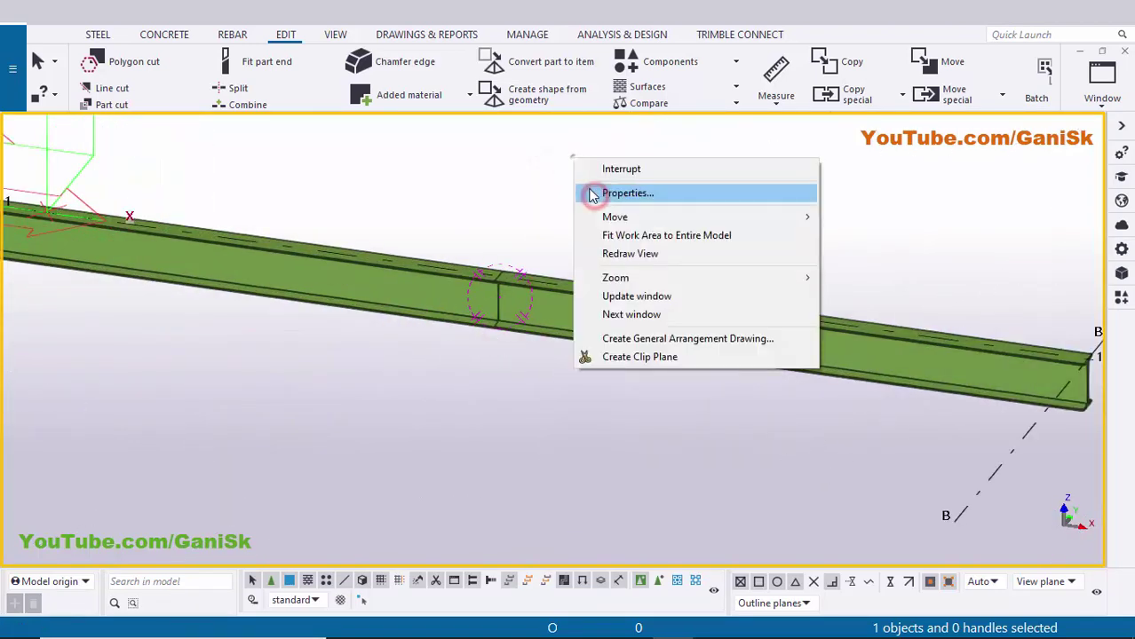
click(604, 251)
Step: Assign class 5 to the right-hand beam half and apply the change
ctrl+middle_drag(604, 250, 559, 345)
scroll(572, 325, up, 3)
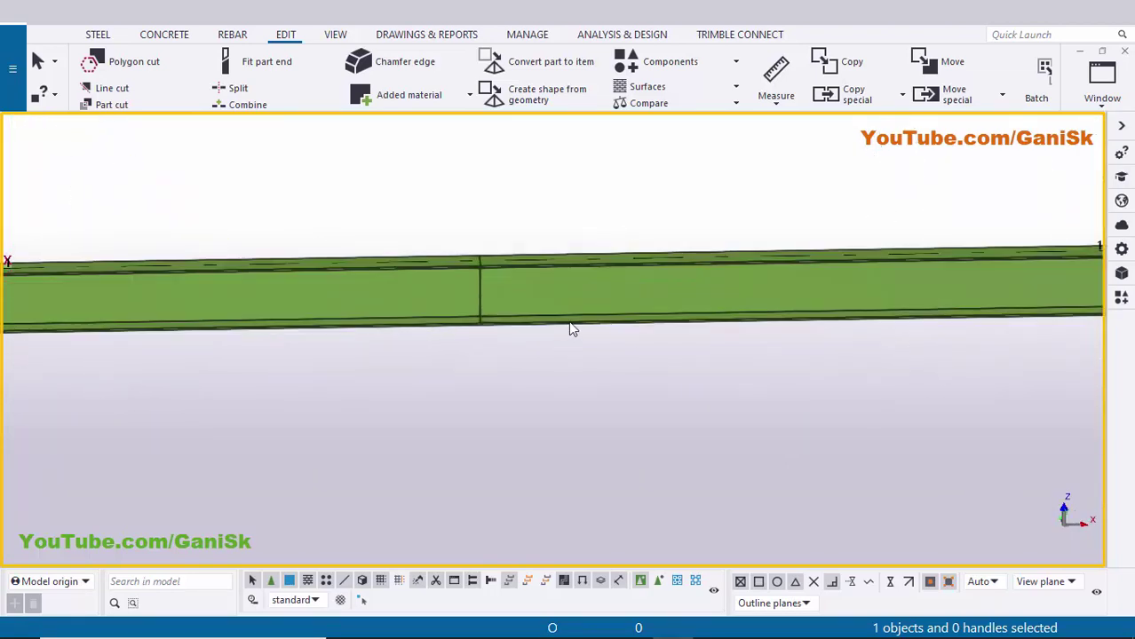
scroll(579, 312, down, 1)
double_click(599, 319)
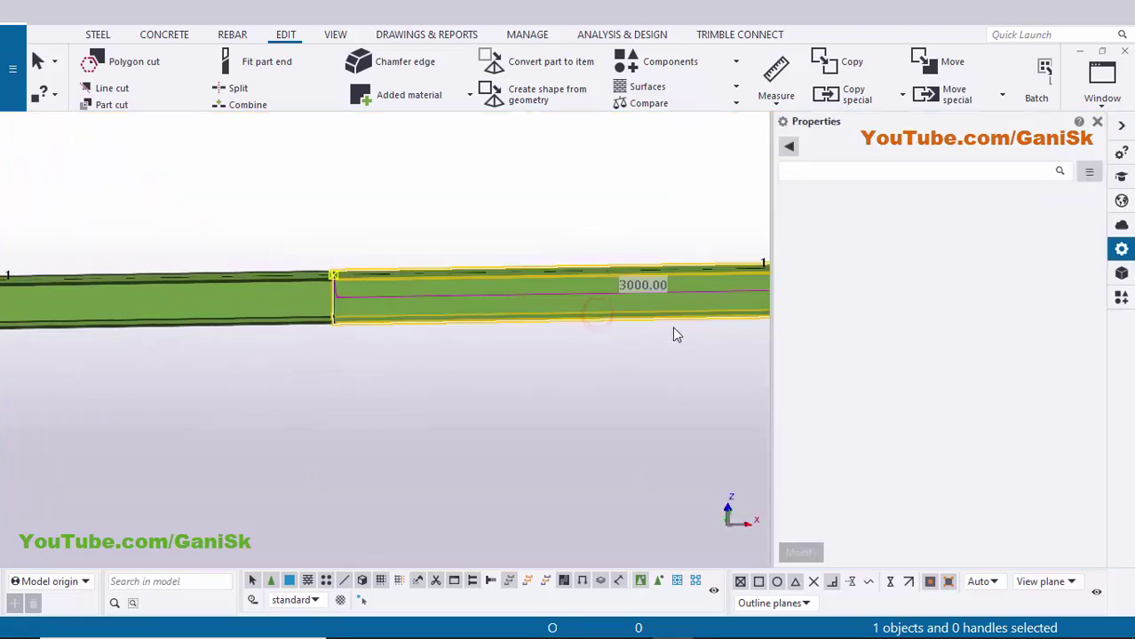
click(991, 299)
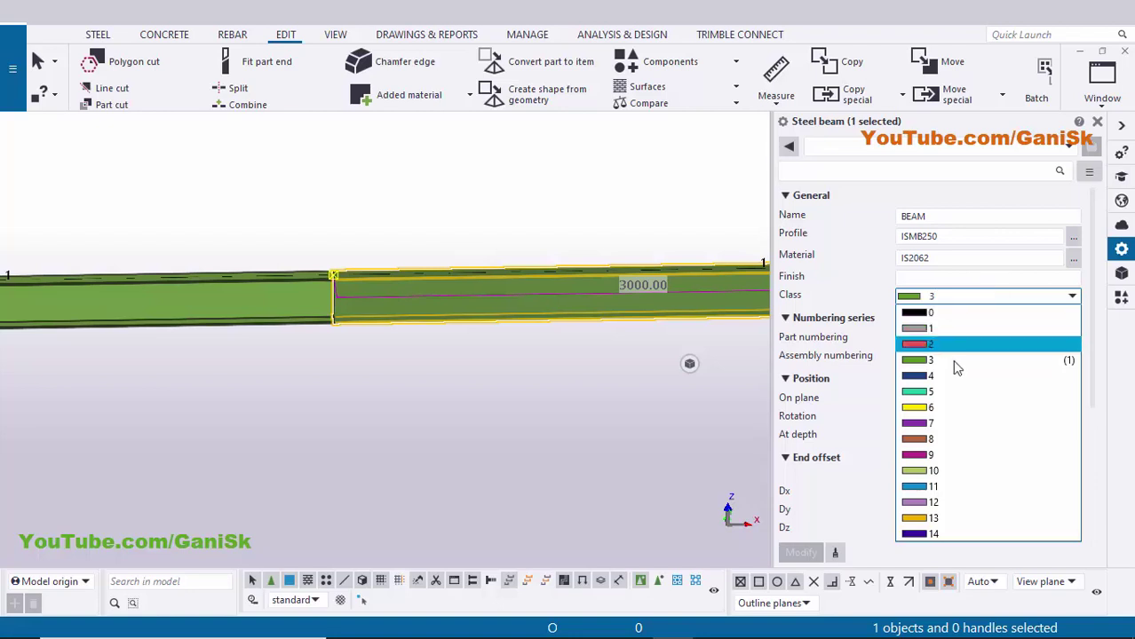
click(941, 397)
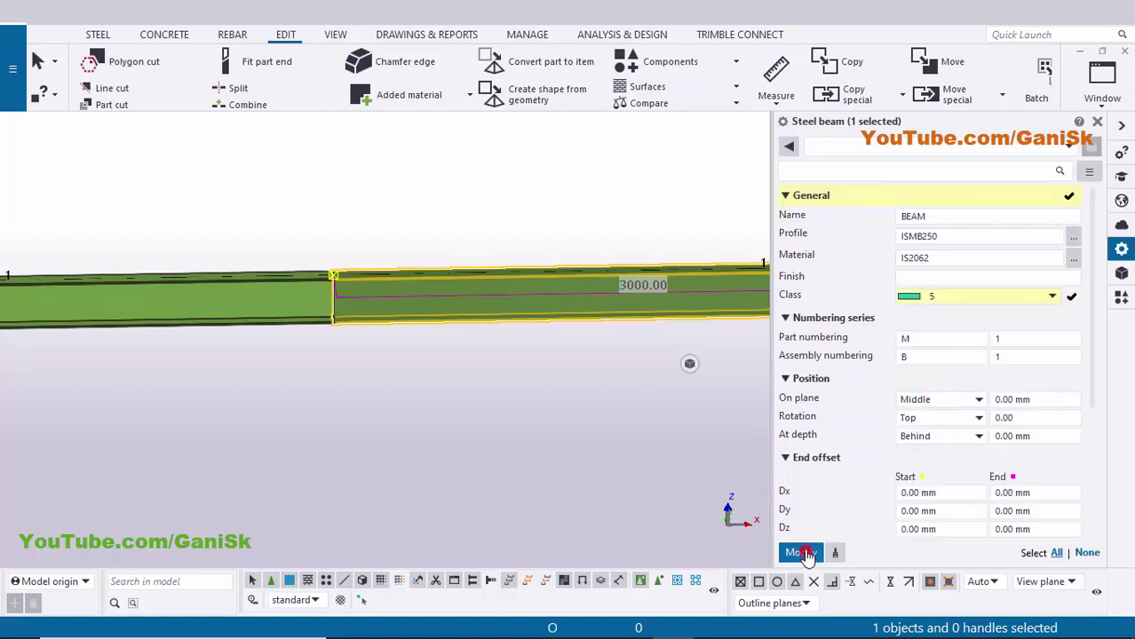
click(801, 553)
click(1097, 123)
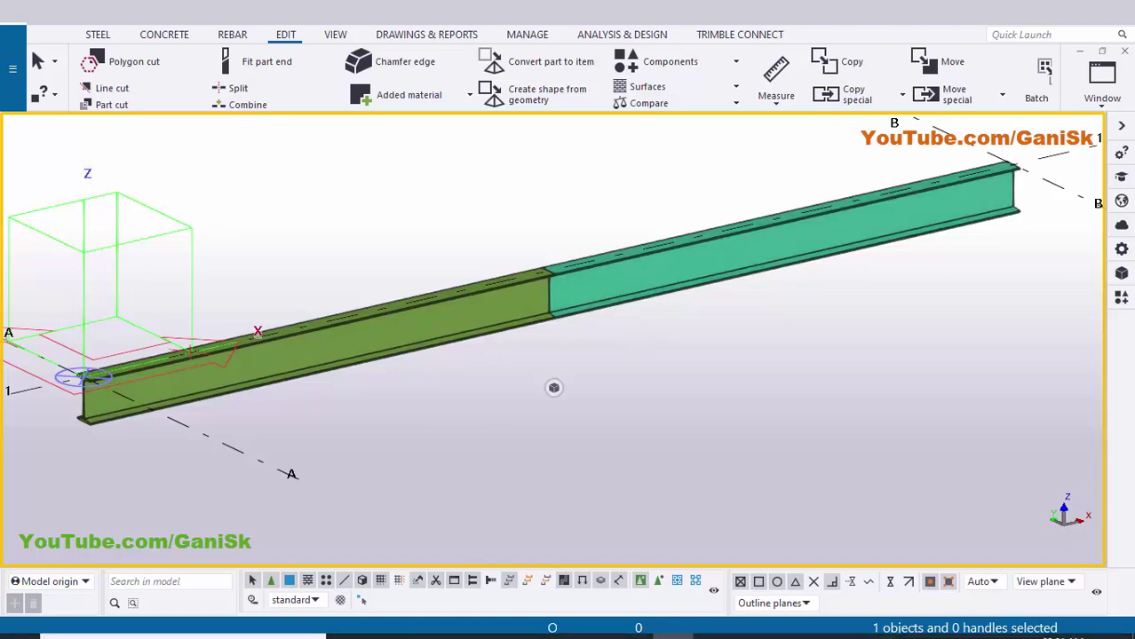
Step: Review the reference PDF drawing, then return to the 3D model
click(627, 621)
ctrl+scroll(573, 415, up, 2)
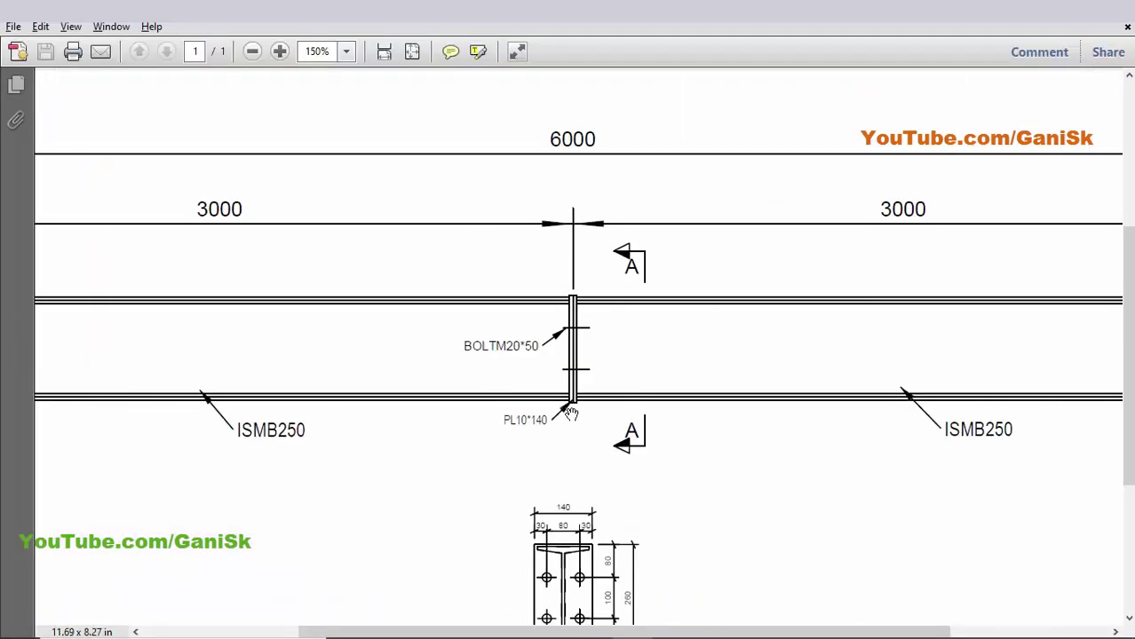
scroll(576, 385, down, 3)
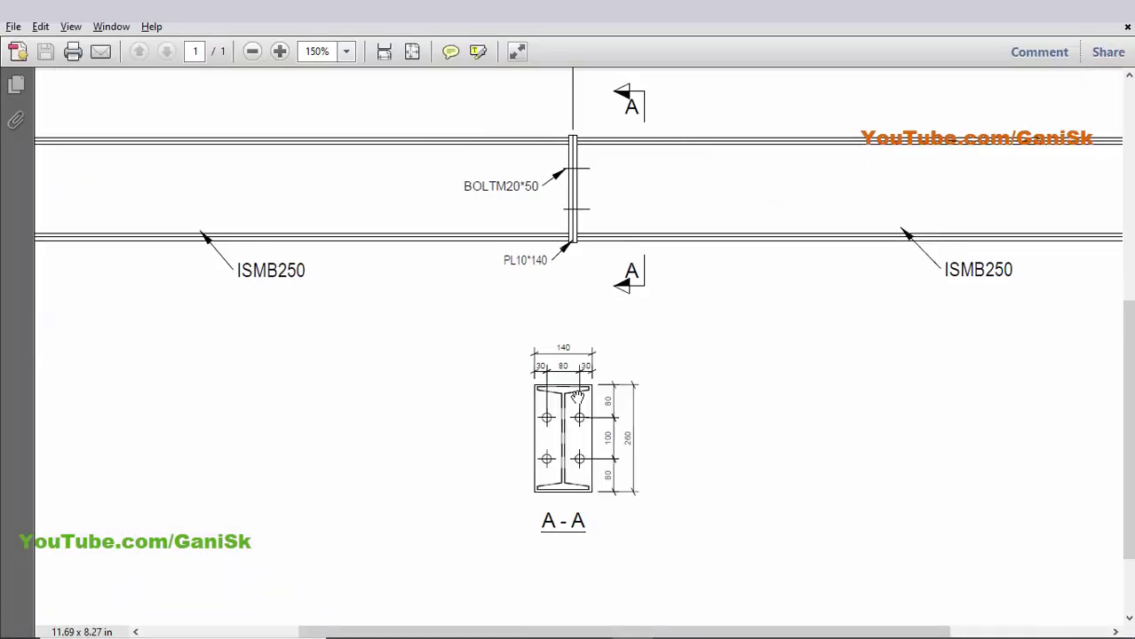
ctrl+scroll(579, 412, down, 2)
key(alt+Tab)
Step: Apply the Joining plates (14) component between the left and right beam halves
scroll(638, 416, up, 1)
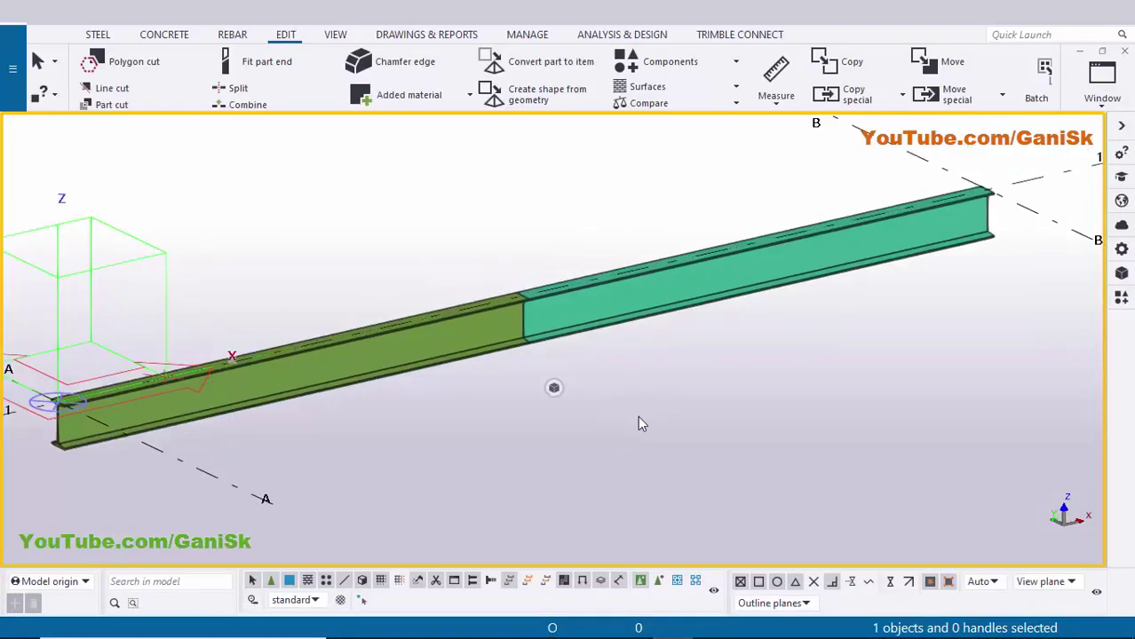
key(ctrl+f)
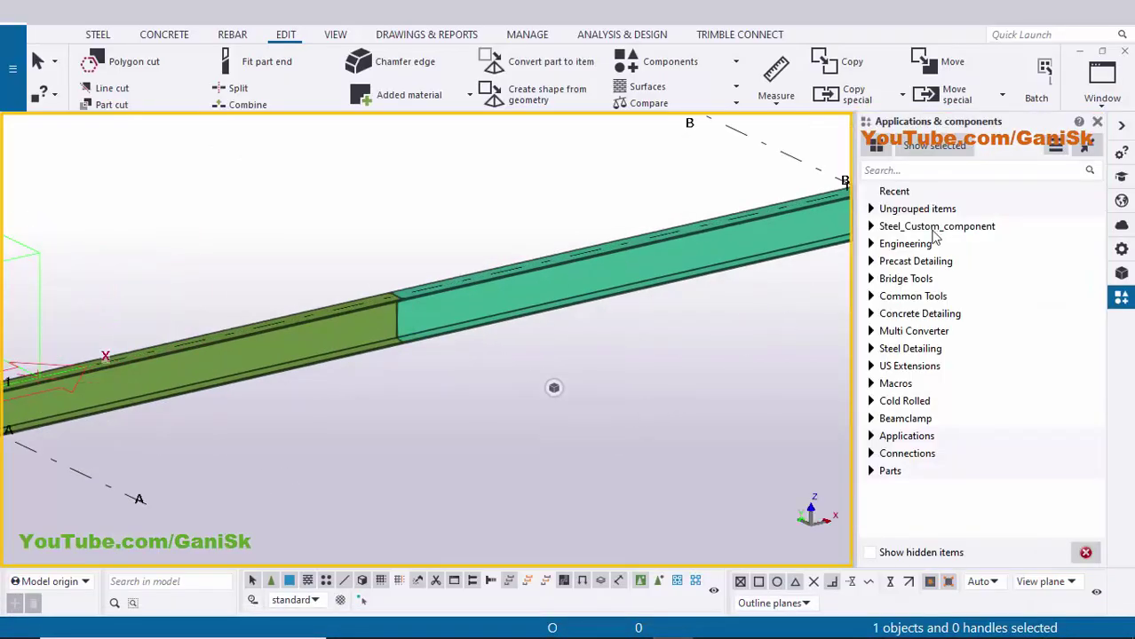
click(906, 172)
text(14)
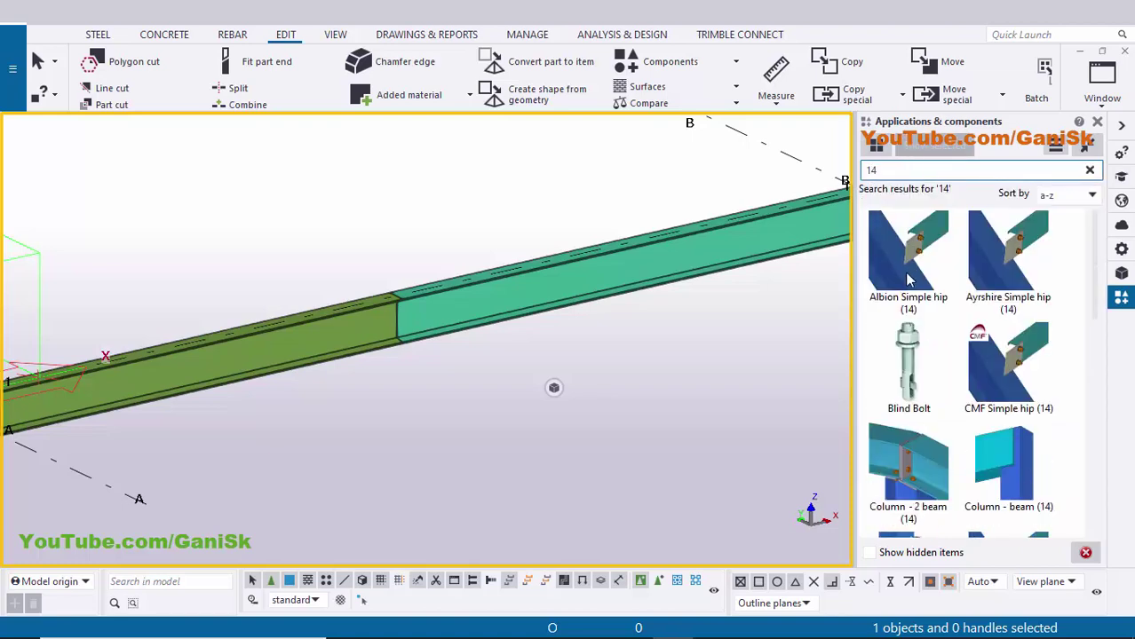
scroll(907, 280, down, 5)
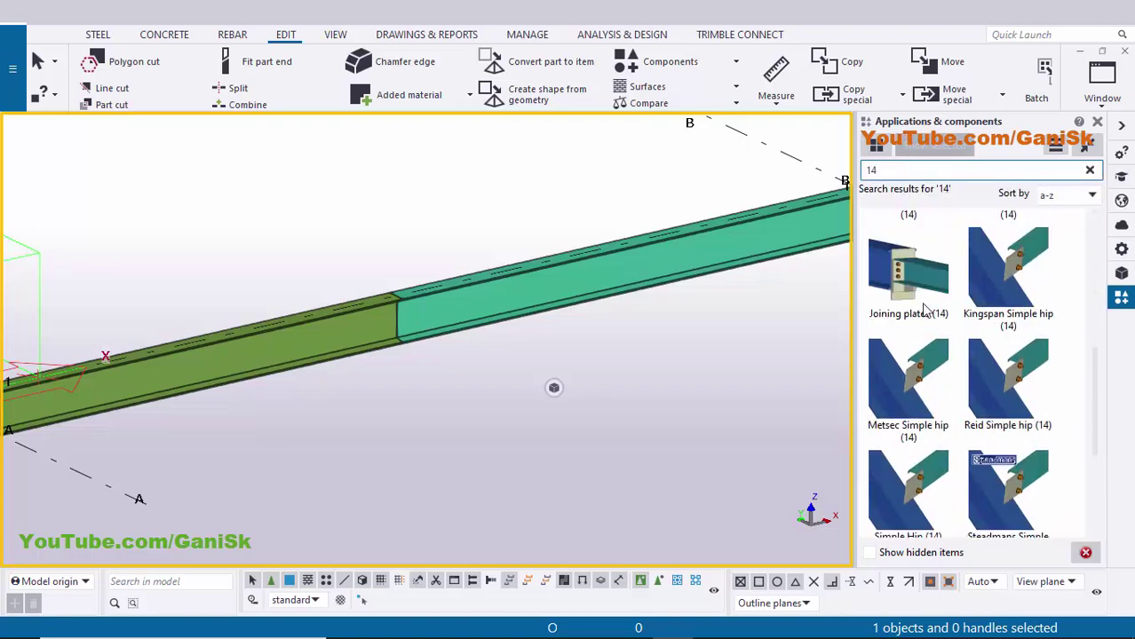
click(907, 276)
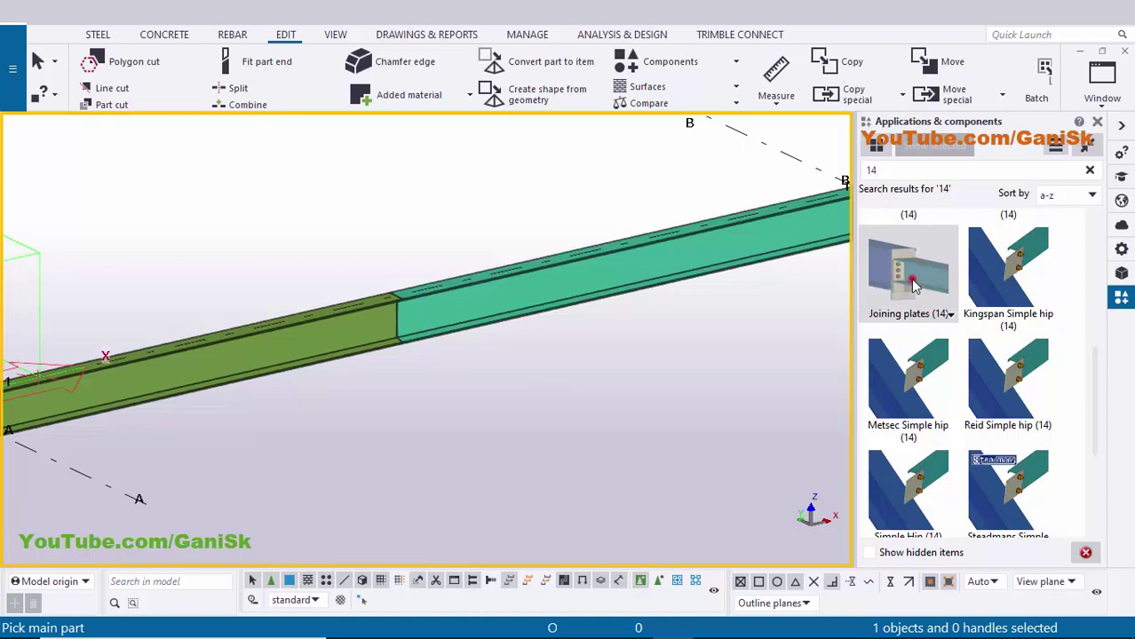
click(329, 349)
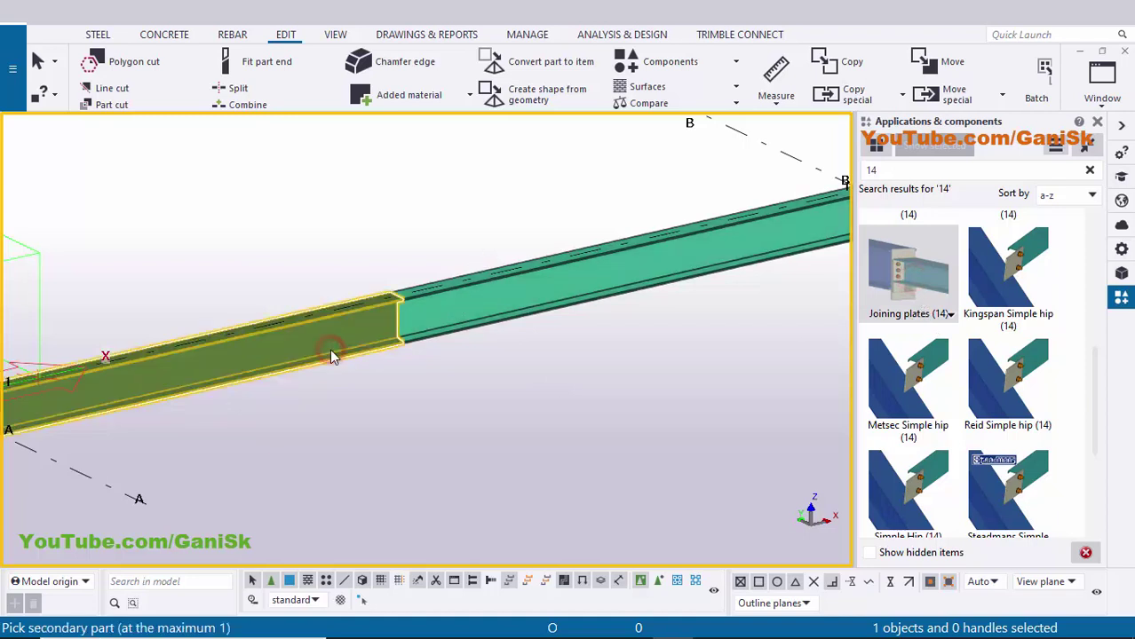
click(485, 313)
right_click(469, 171)
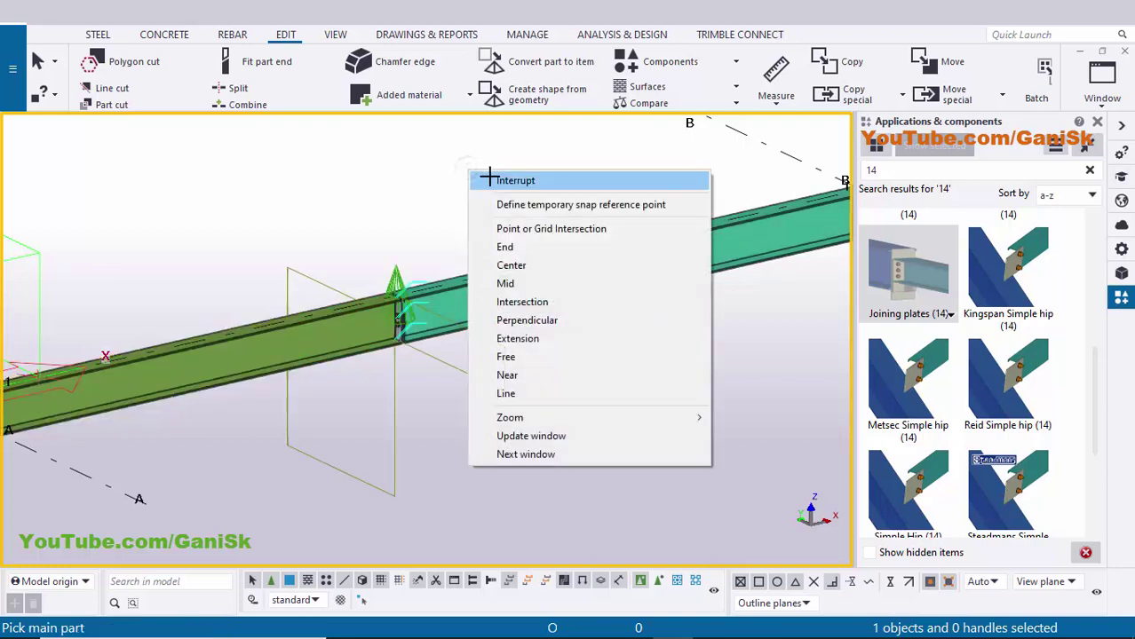
click(494, 179)
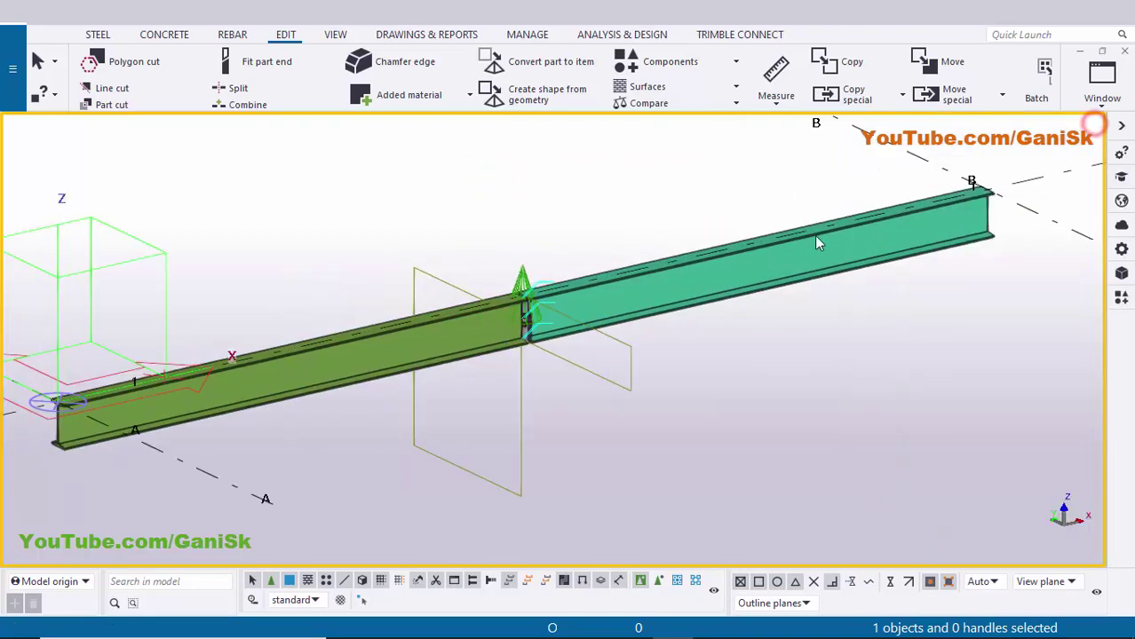
Step: Refresh and orbit to inspect the new splice, compare with the drawing, and select the joint
right_click(577, 202)
click(653, 257)
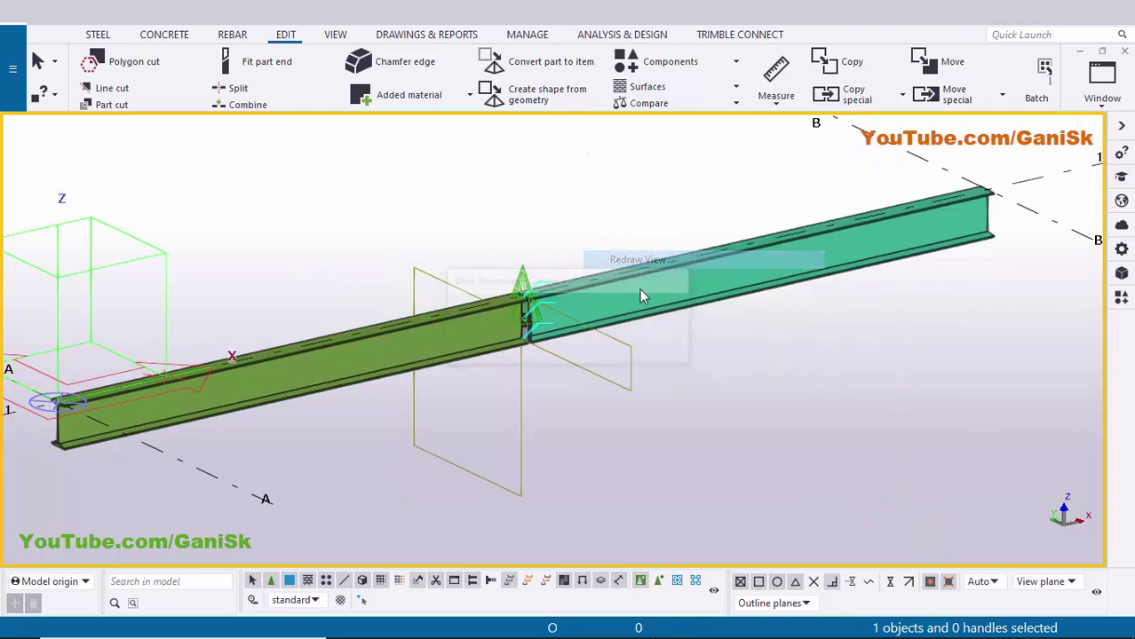
scroll(577, 340, up, 6)
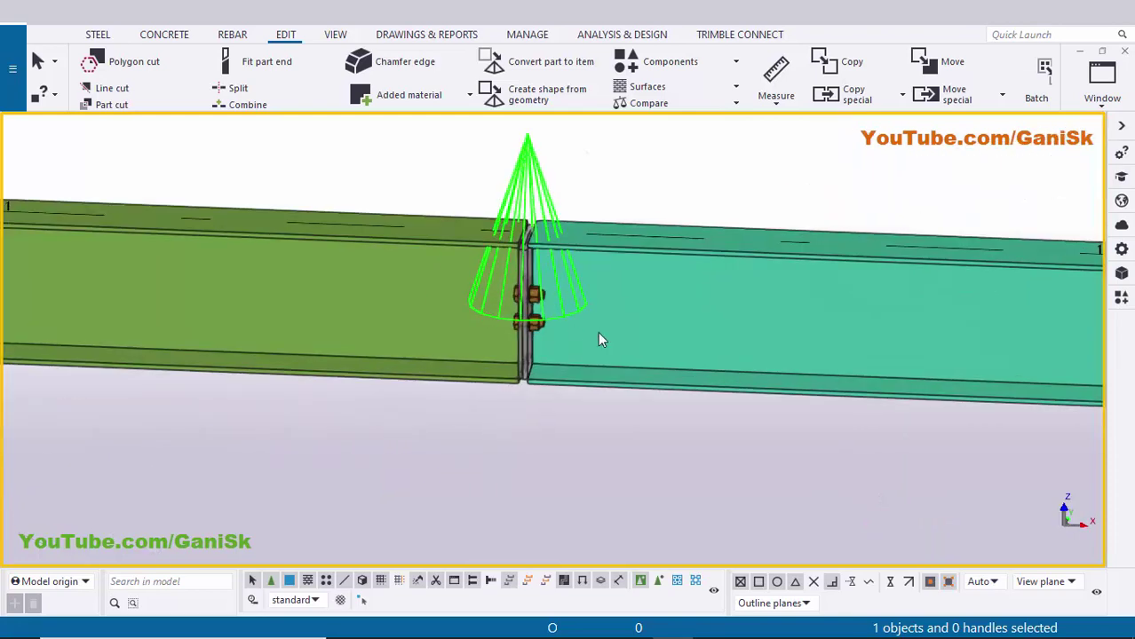
ctrl+middle_drag(406, 296, 624, 325)
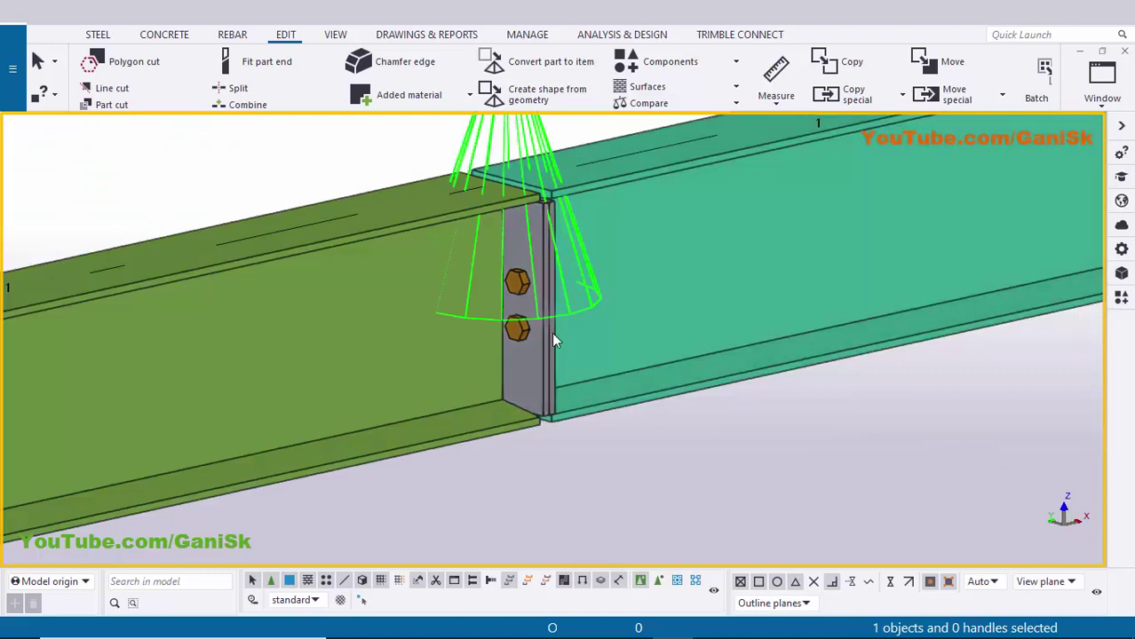
scroll(568, 342, down, 4)
ctrl+middle_drag(577, 348, 555, 333)
scroll(511, 337, up, 4)
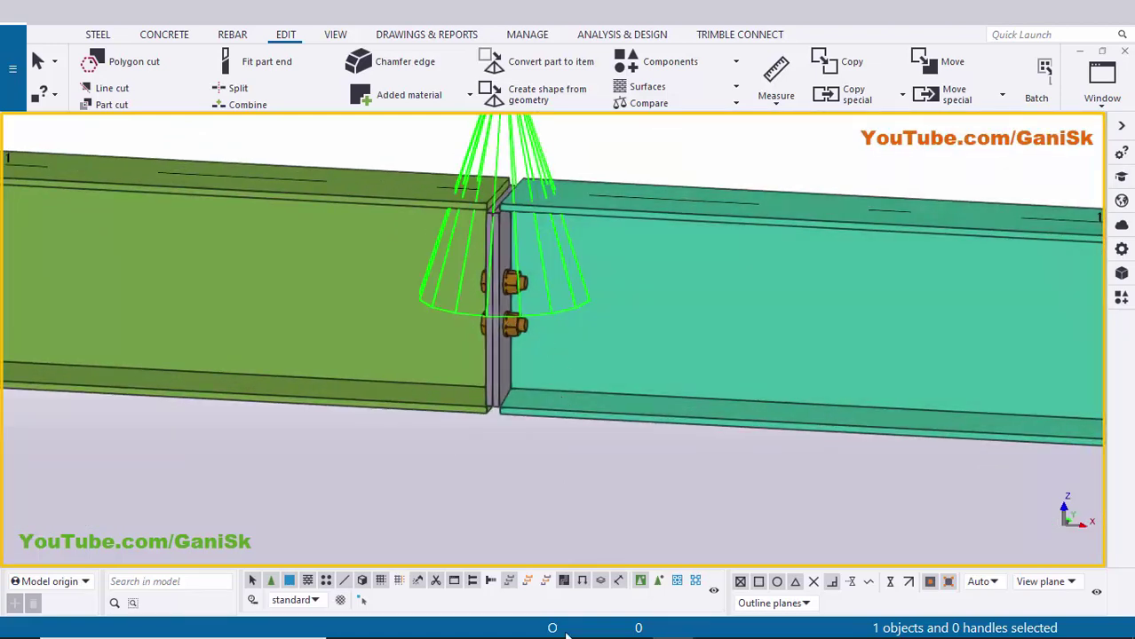
click(633, 626)
ctrl+scroll(600, 318, up, 2)
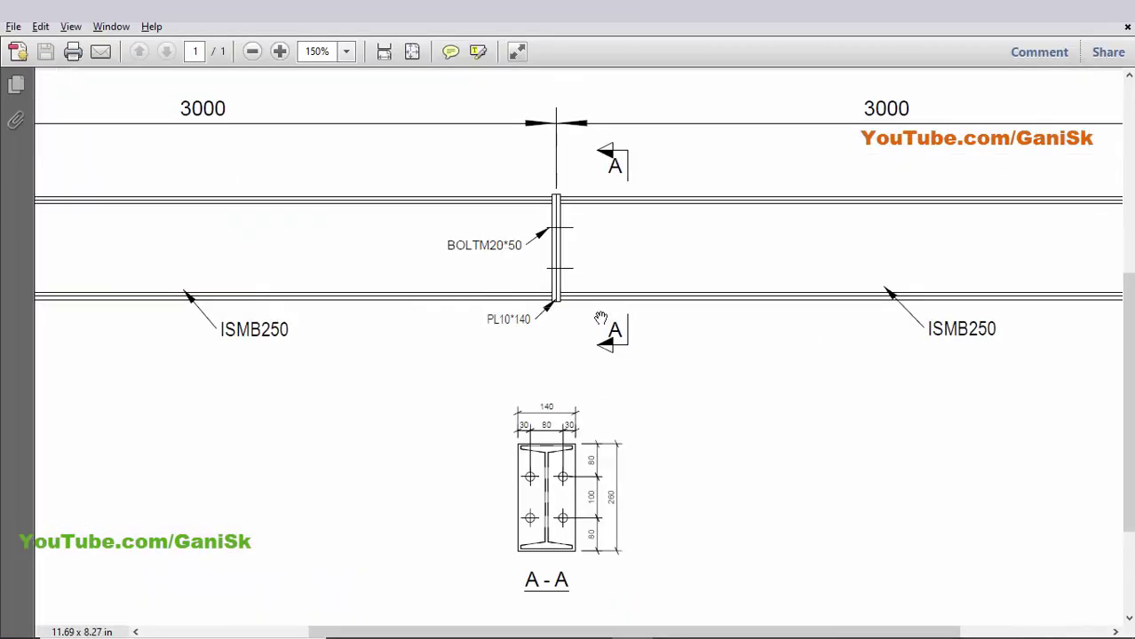
key(alt+Tab)
click(497, 344)
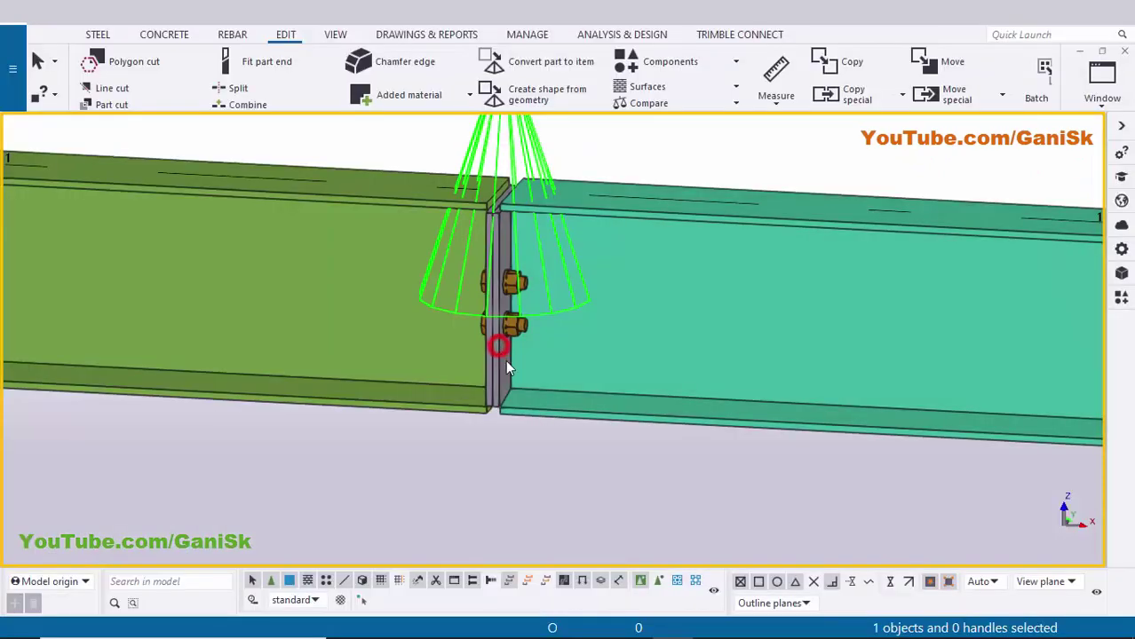
Step: Open the splice joint's Parts settings and check the plate size in the reference drawing
double_click(555, 411)
click(162, 113)
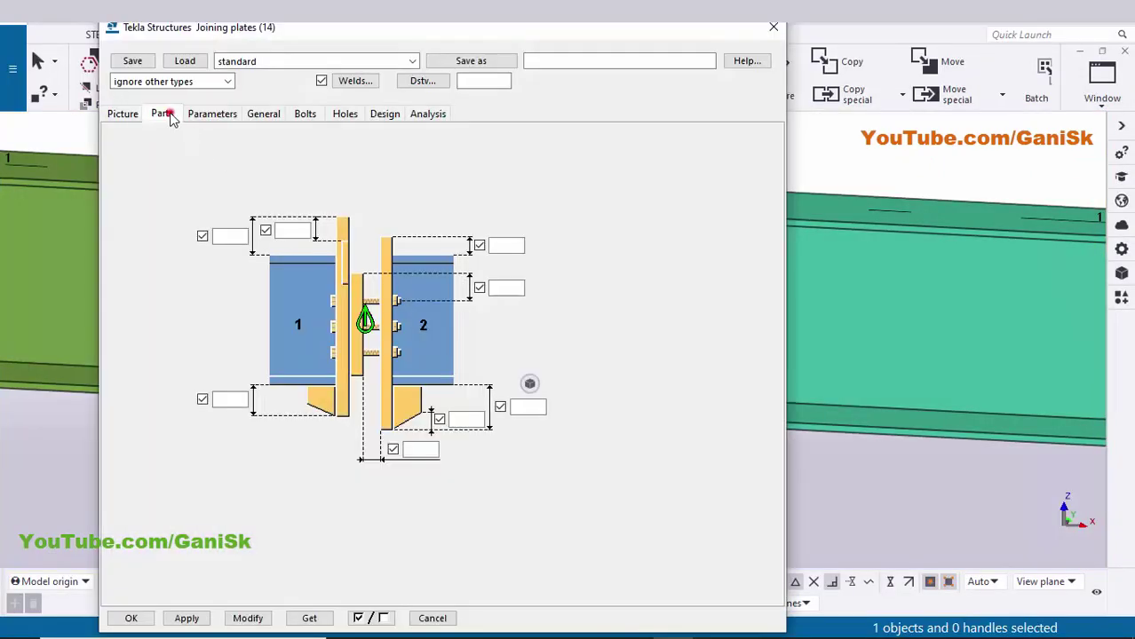
ctrl+middle_drag(1017, 349, 818, 443)
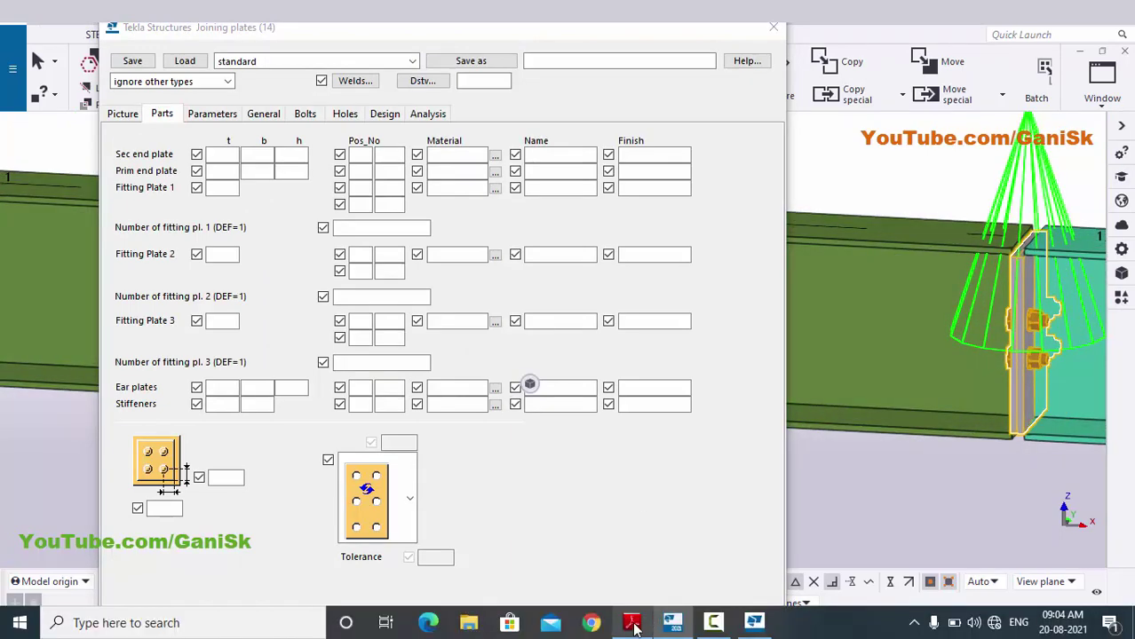
click(638, 622)
ctrl+scroll(515, 243, up, 1)
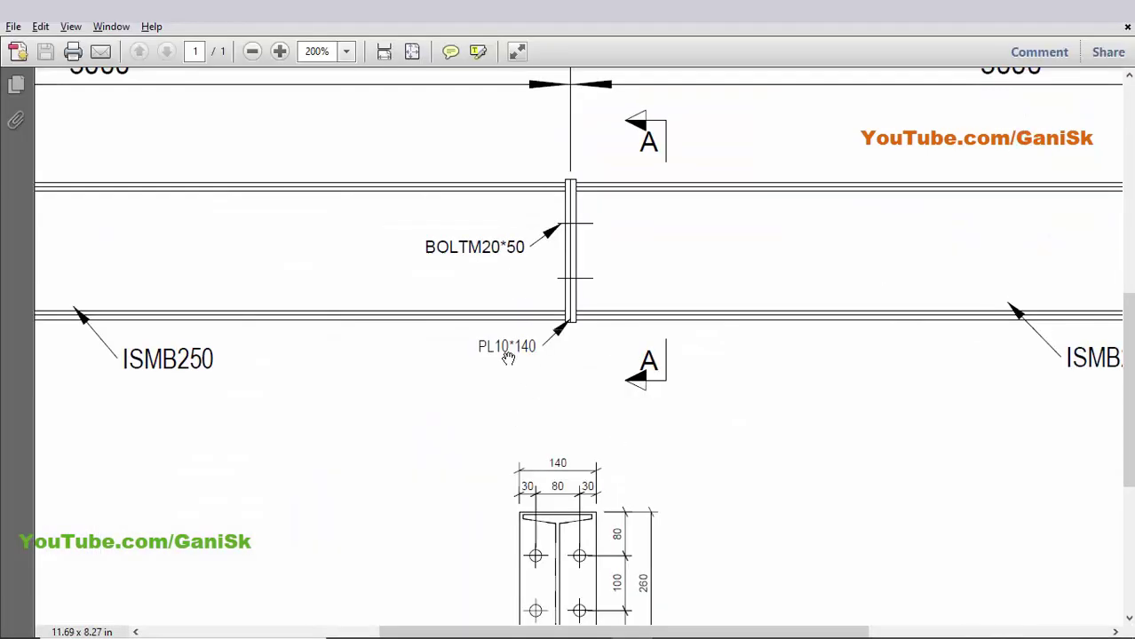
key(alt+Tab)
Step: Set secondary and primary end plate thickness to 10 mm and apply to the joint
click(224, 156)
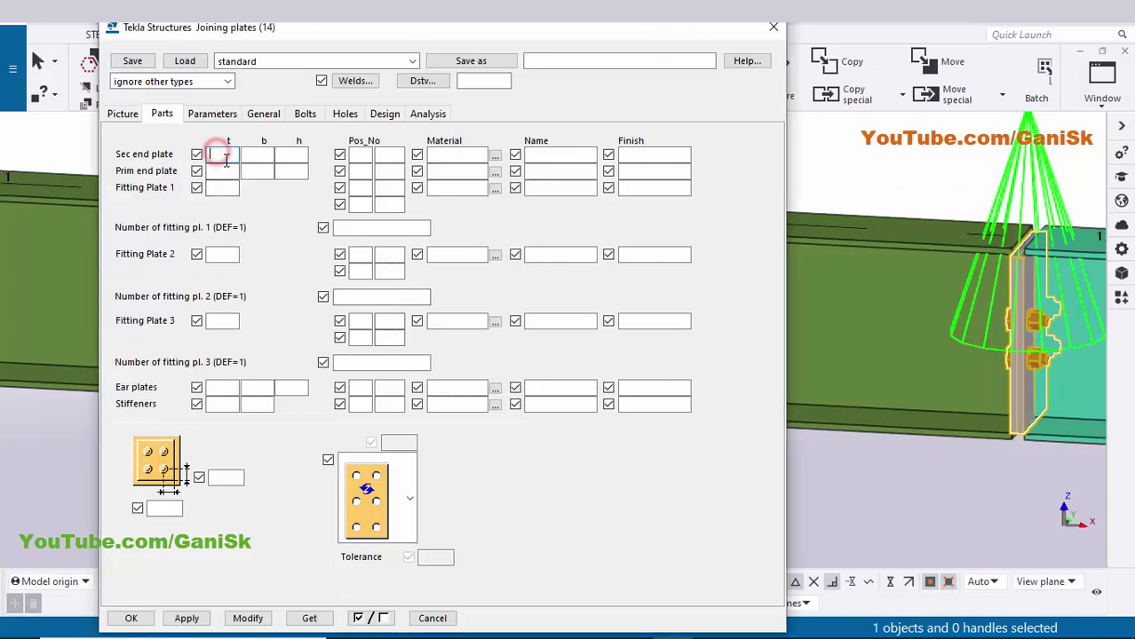
text(10)
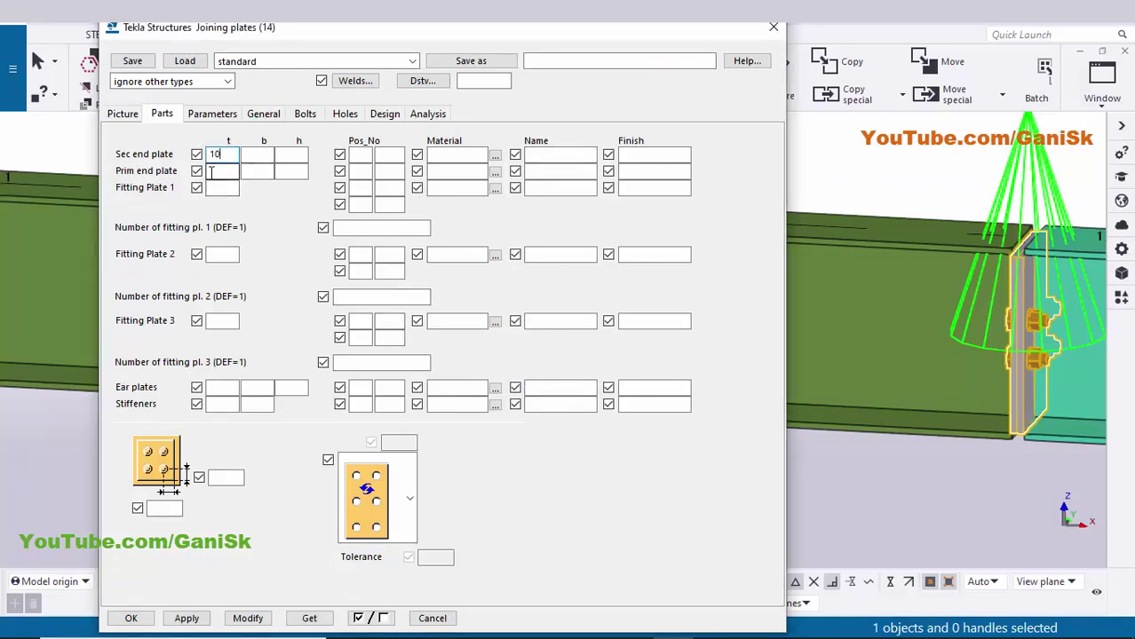
click(214, 171)
text(10)
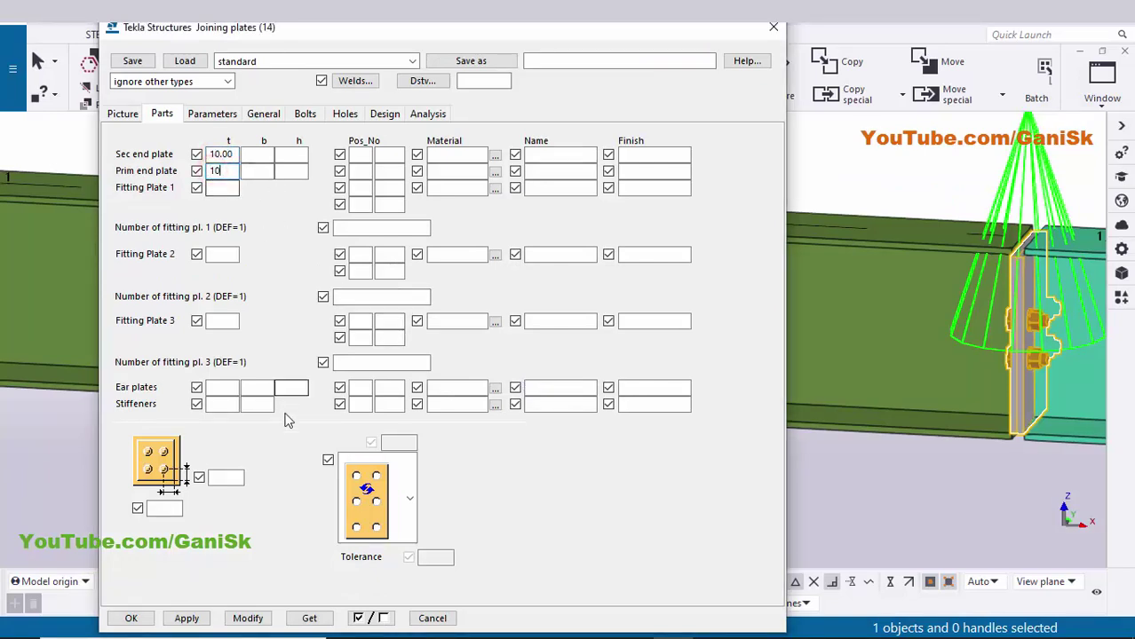
click(248, 618)
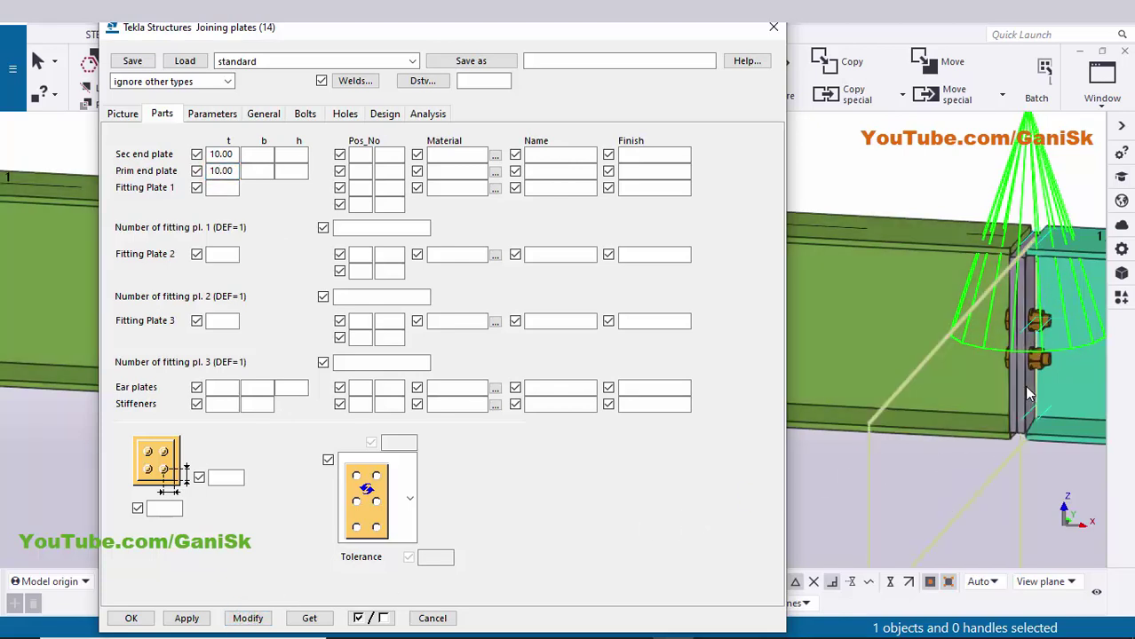
scroll(1021, 387, up, 4)
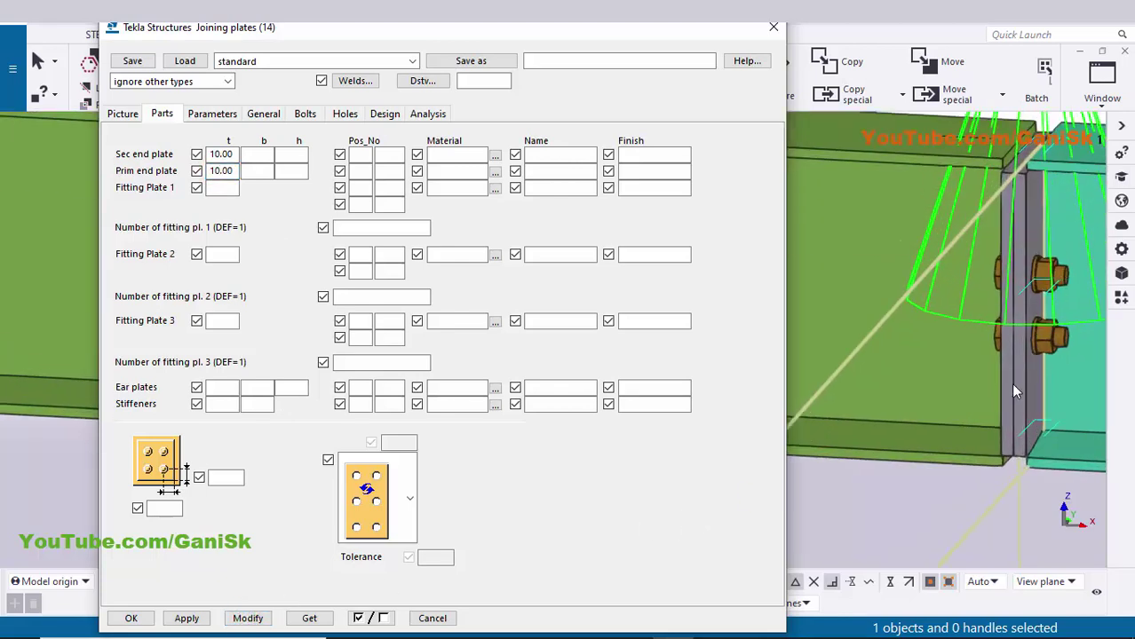
click(307, 113)
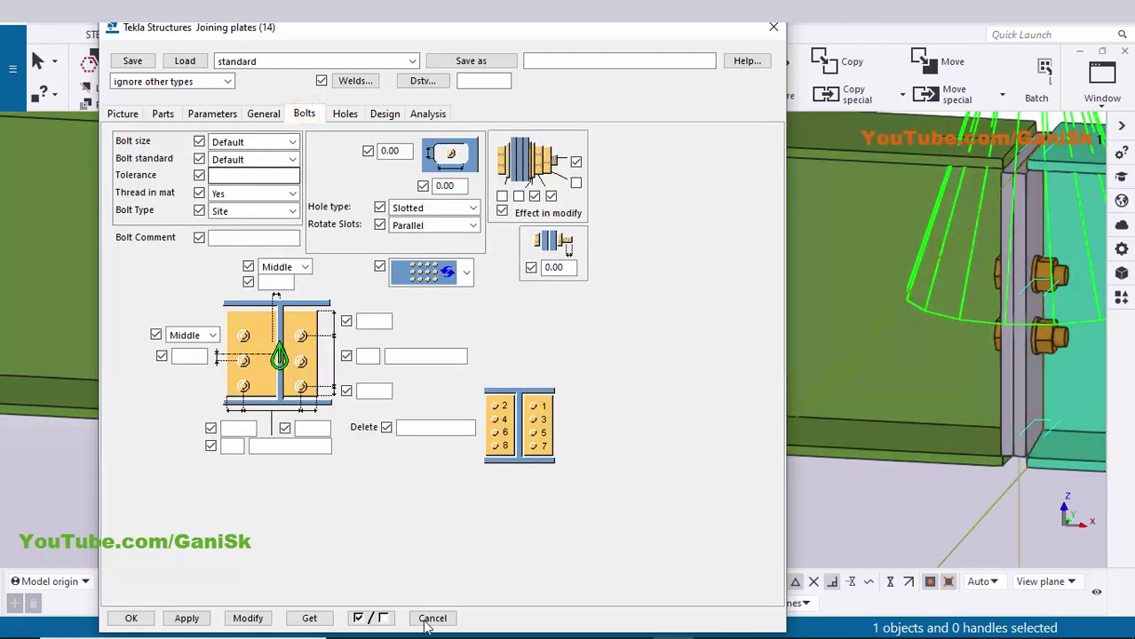
Step: Set the splice bolts to size 20 with 2.00 tolerance and apply to the joint
click(631, 623)
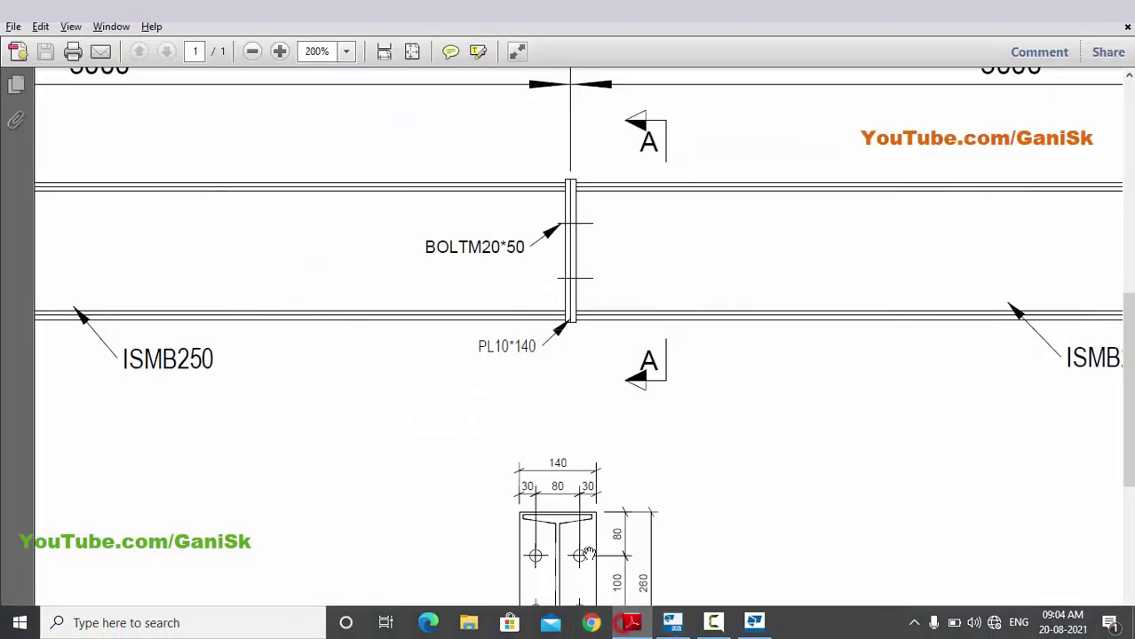
key(alt+Tab)
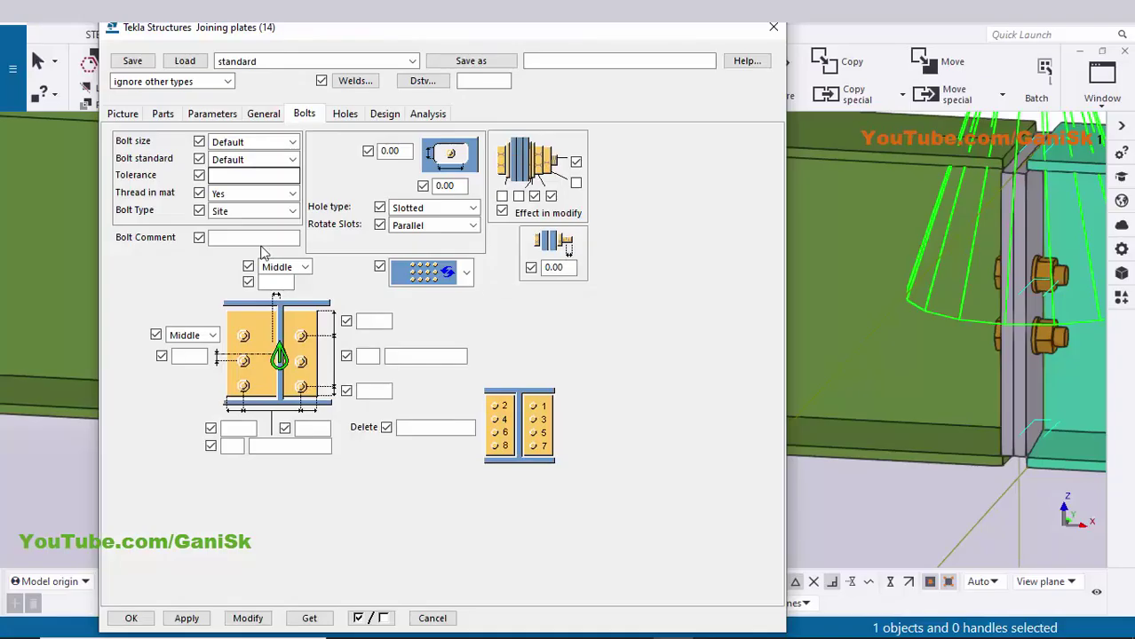
click(253, 142)
click(237, 209)
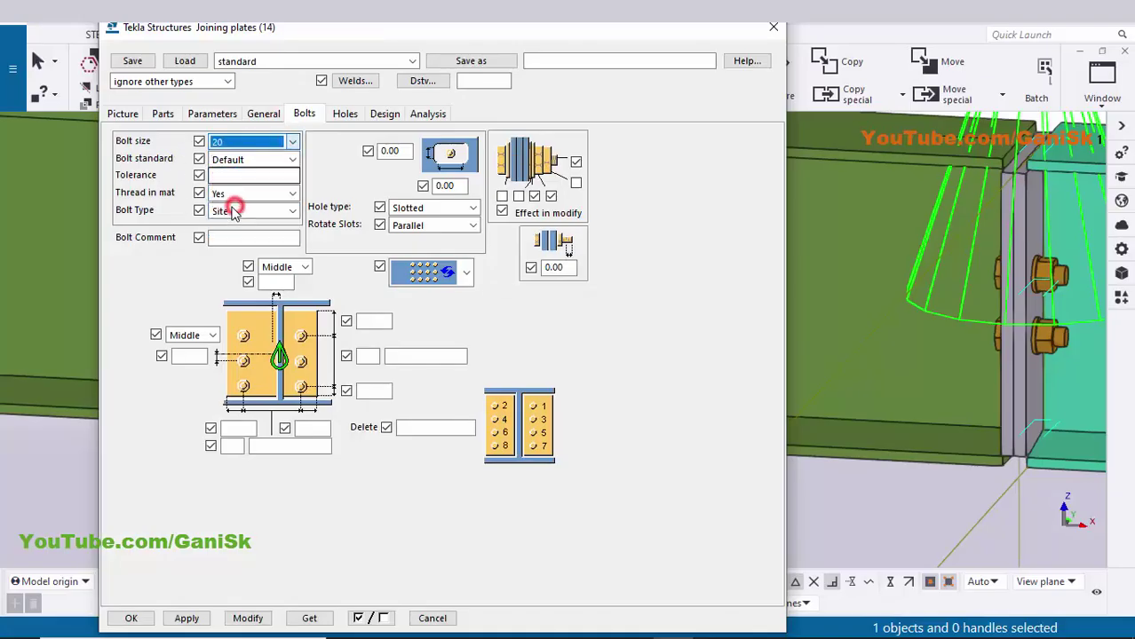
click(228, 175)
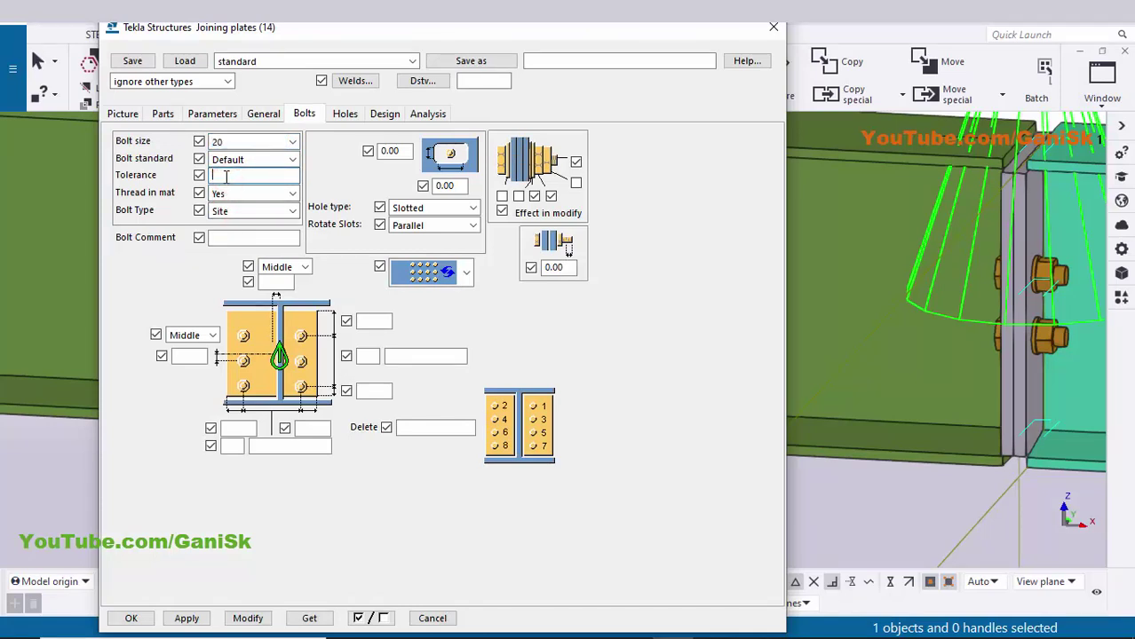
text(2.00)
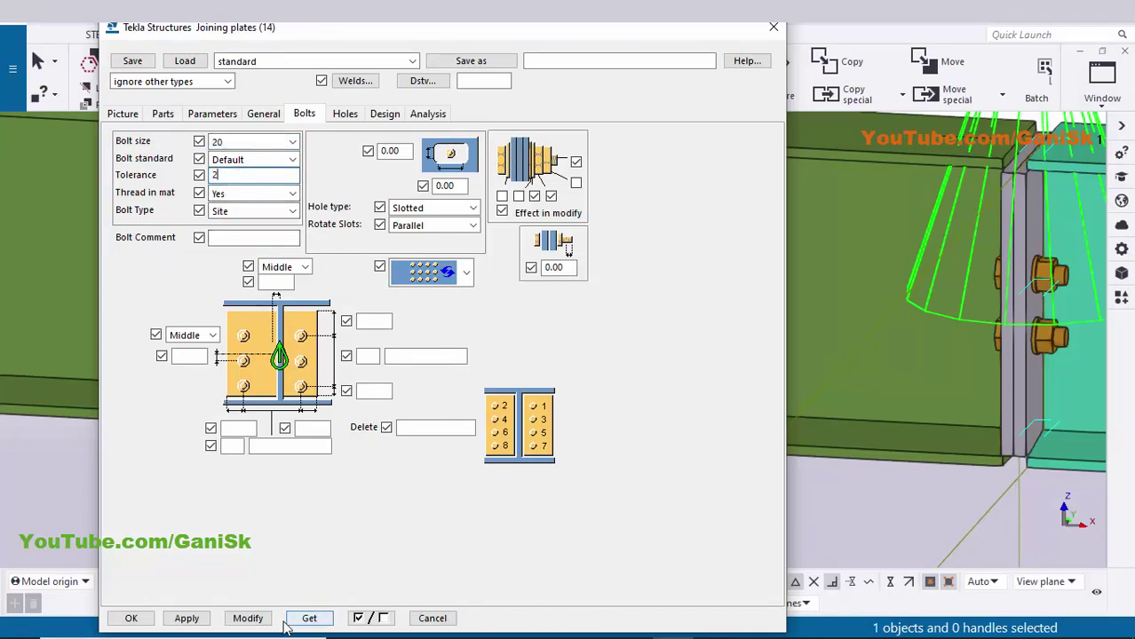
click(264, 619)
ctrl+middle_drag(982, 391, 995, 189)
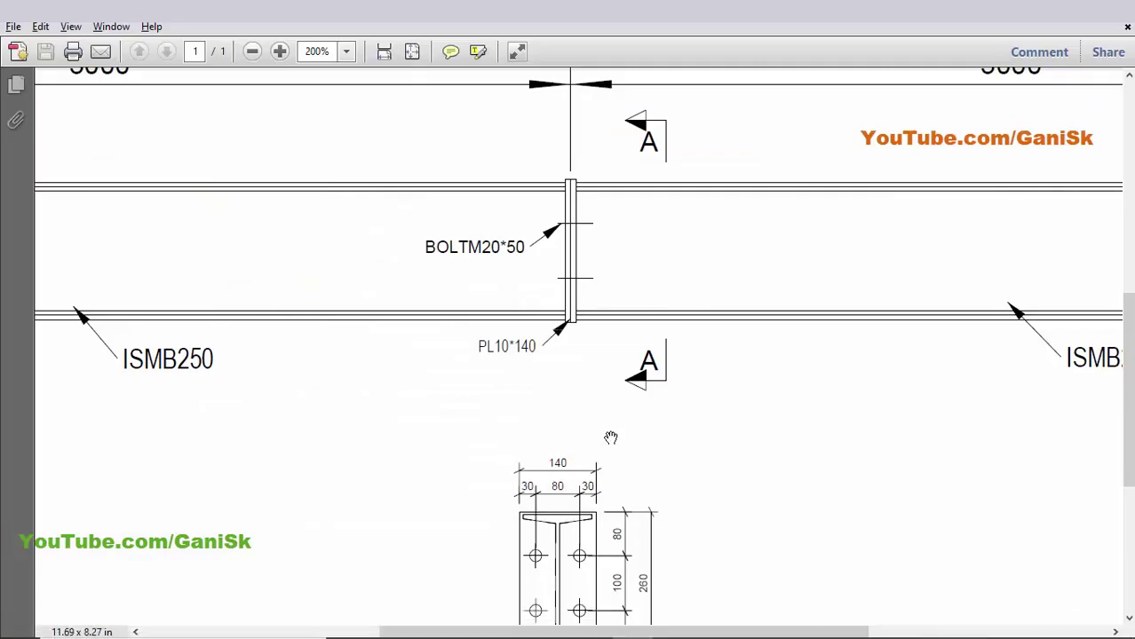
scroll(602, 422, down, 5)
ctrl+scroll(582, 342, up, 2)
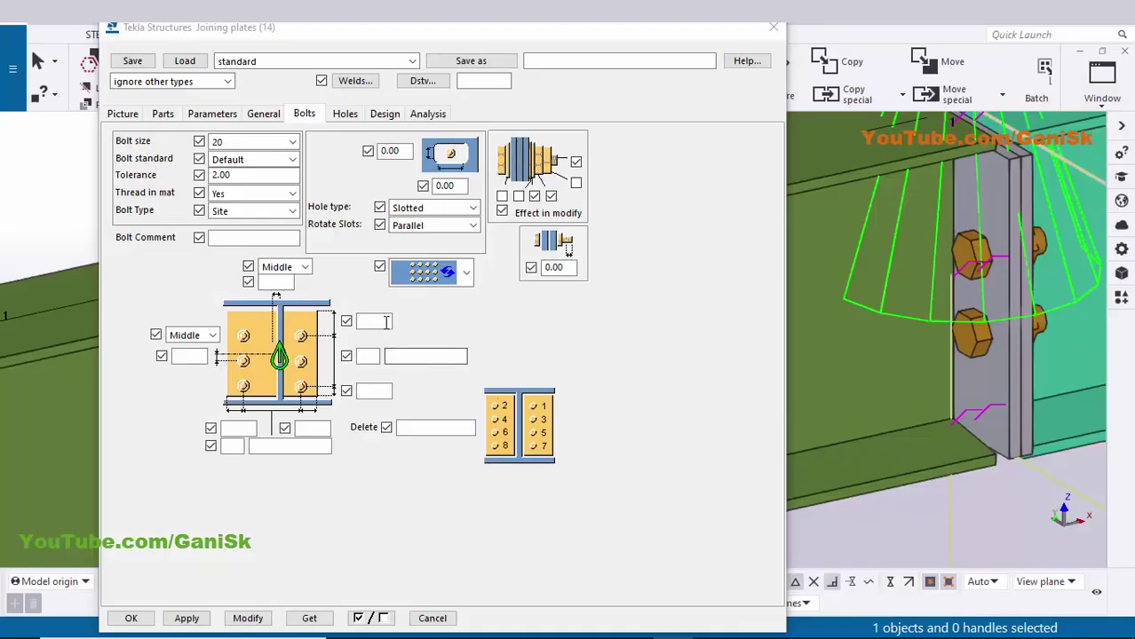
Step: Enter an 80 mm edge distance and 100 mm vertical bolt spacing, then apply to the joint
click(385, 322)
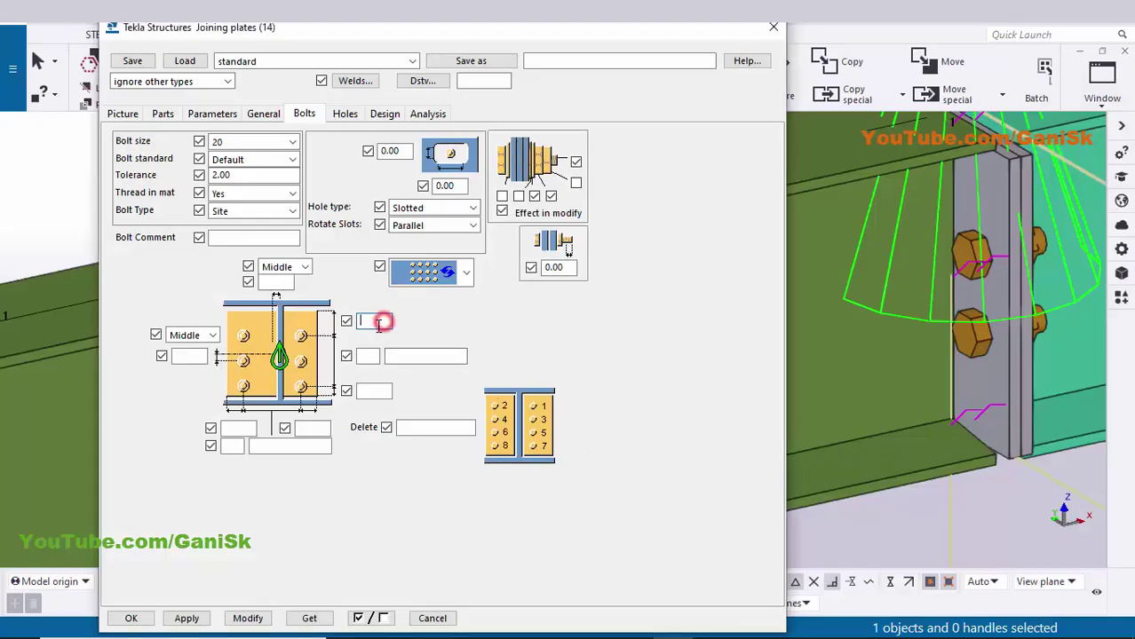
text(80)
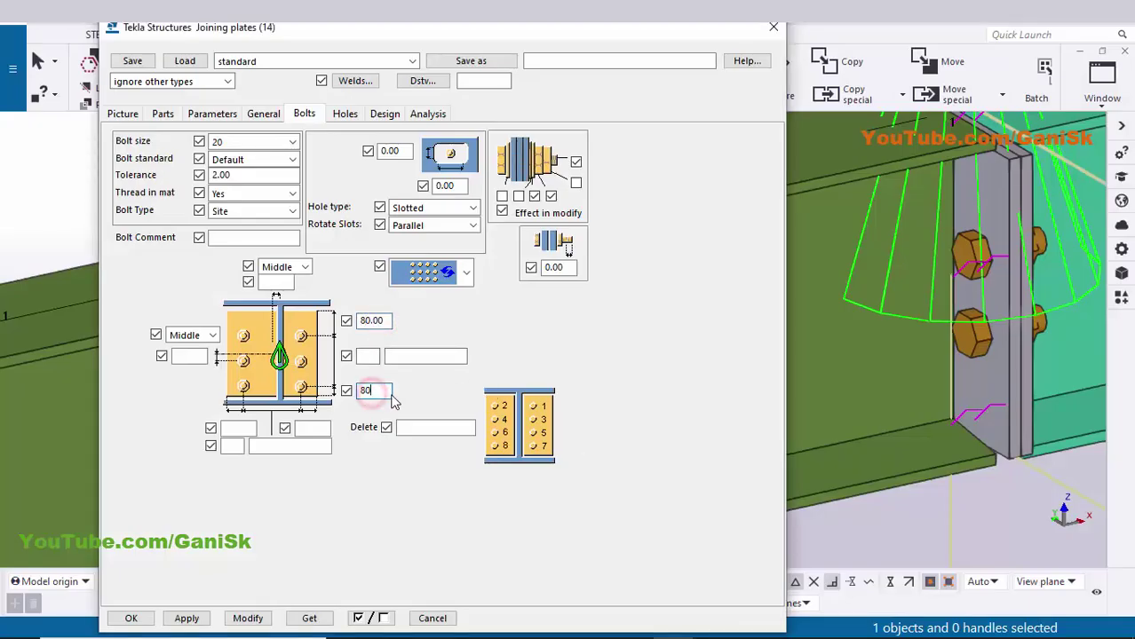
click(370, 354)
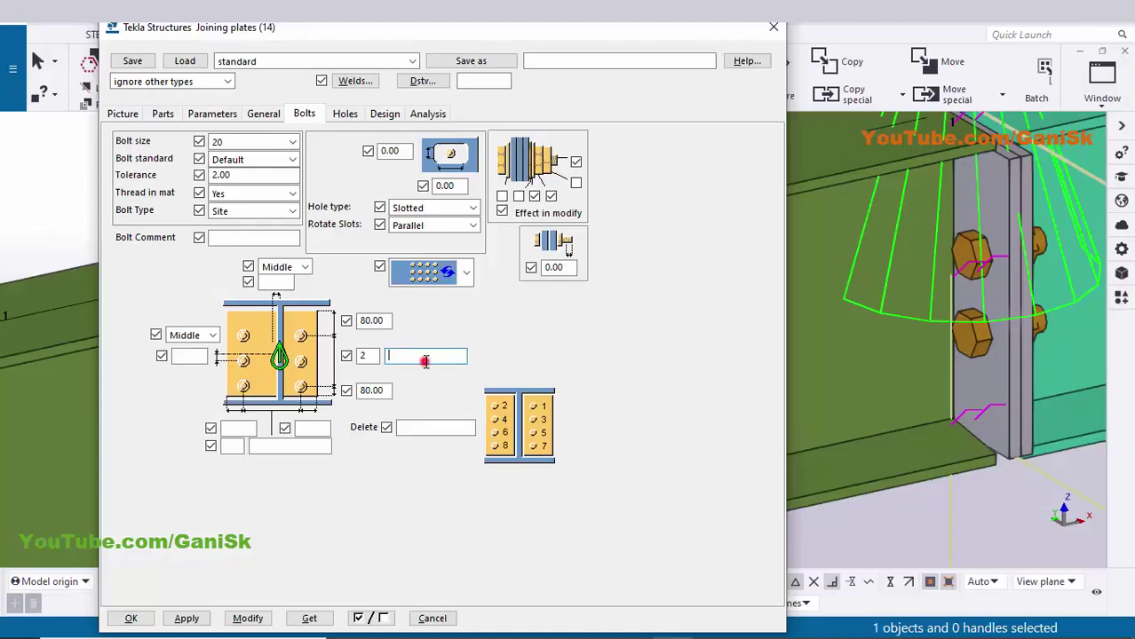
text(100)
click(248, 621)
scroll(903, 419, down, 2)
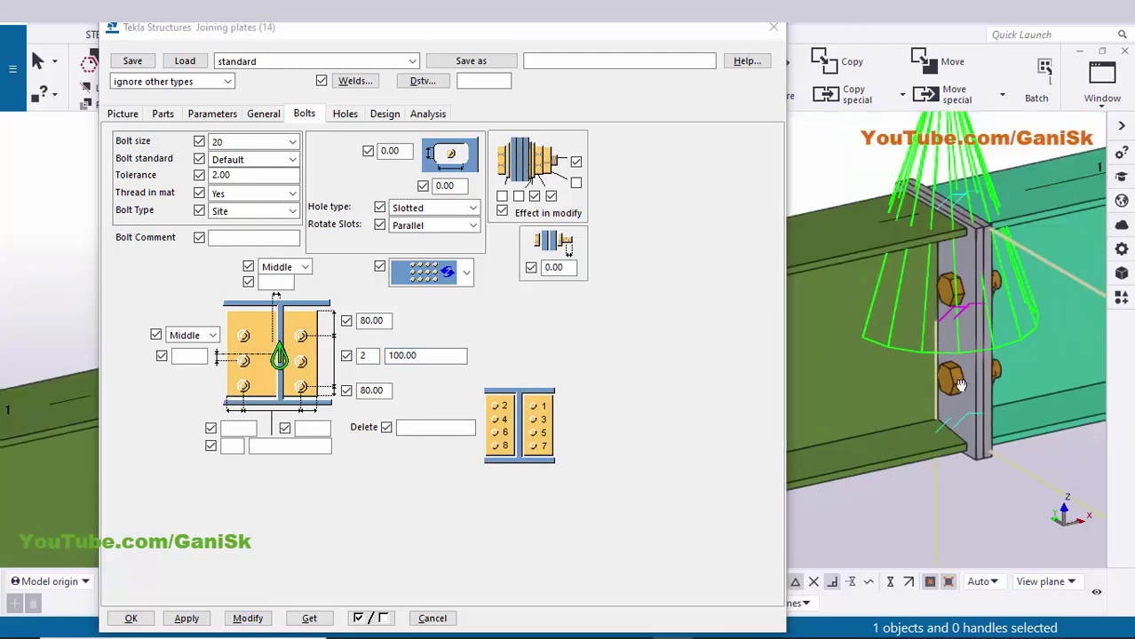
ctrl+middle_drag(991, 347, 977, 375)
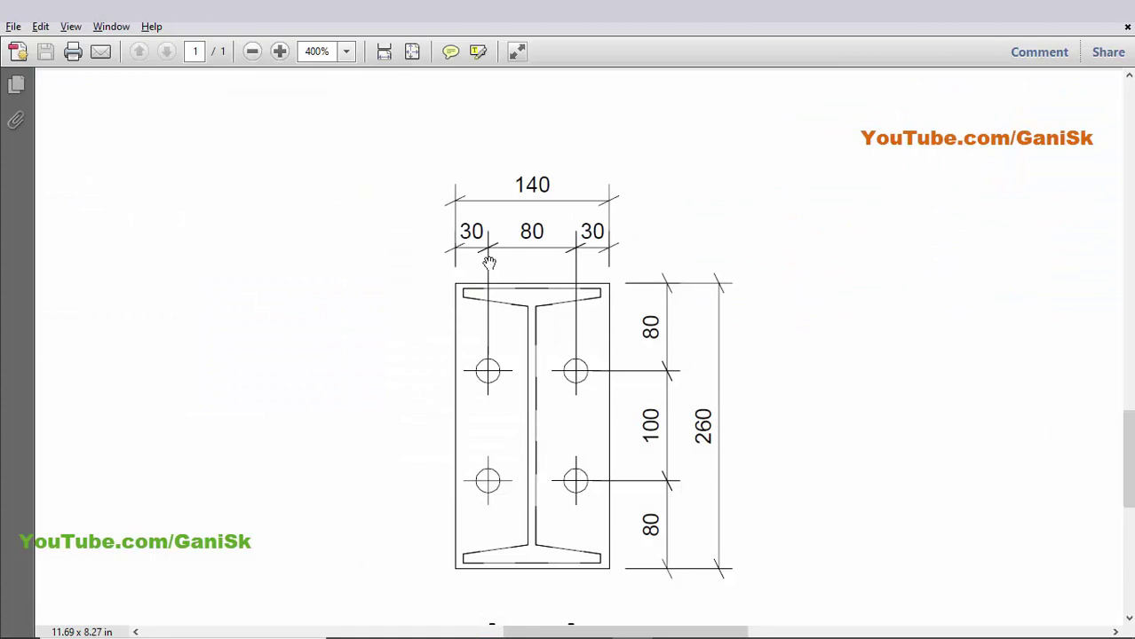
Step: Enter 30 mm horizontal edge distances checked against the drawing, apply, and close the joint dialog
key(alt+Tab)
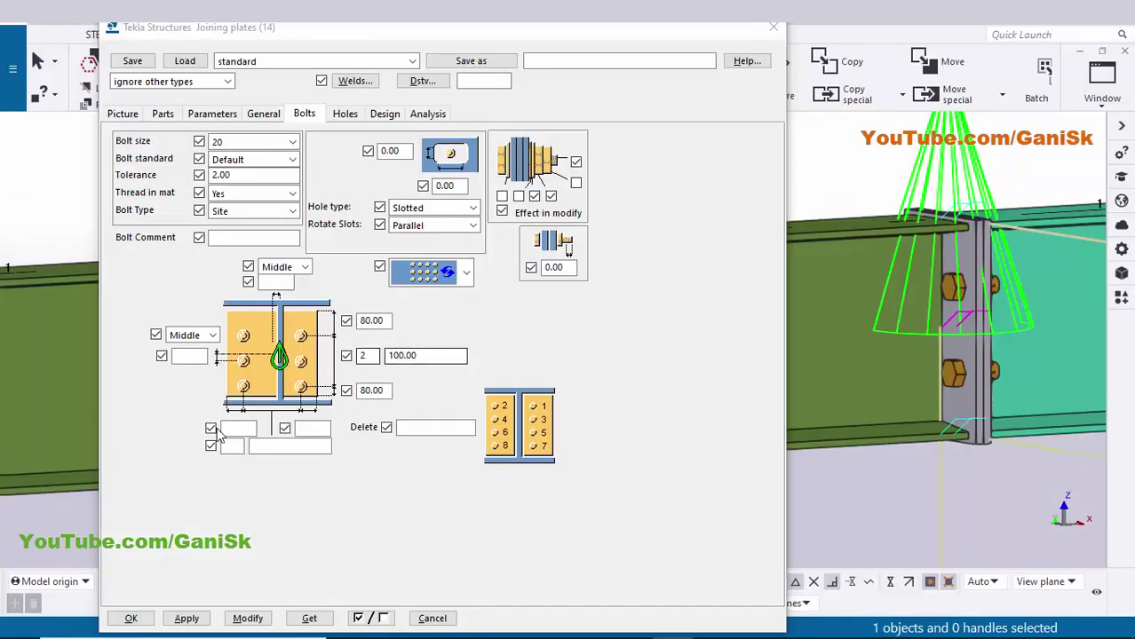
click(234, 429)
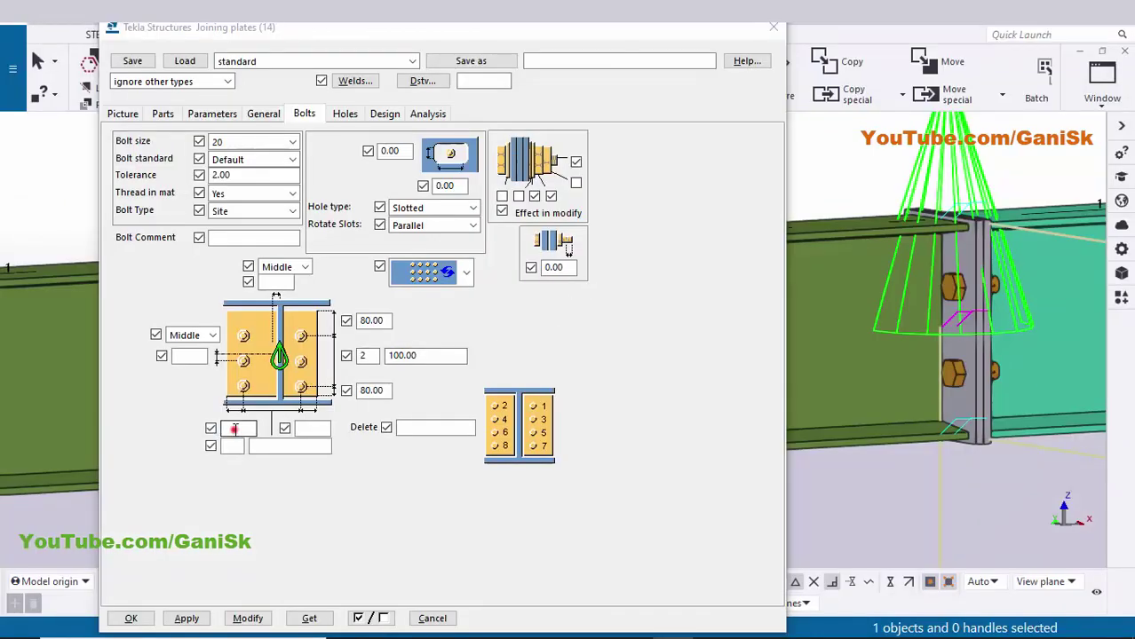
click(300, 429)
text(30)
key(alt+Tab)
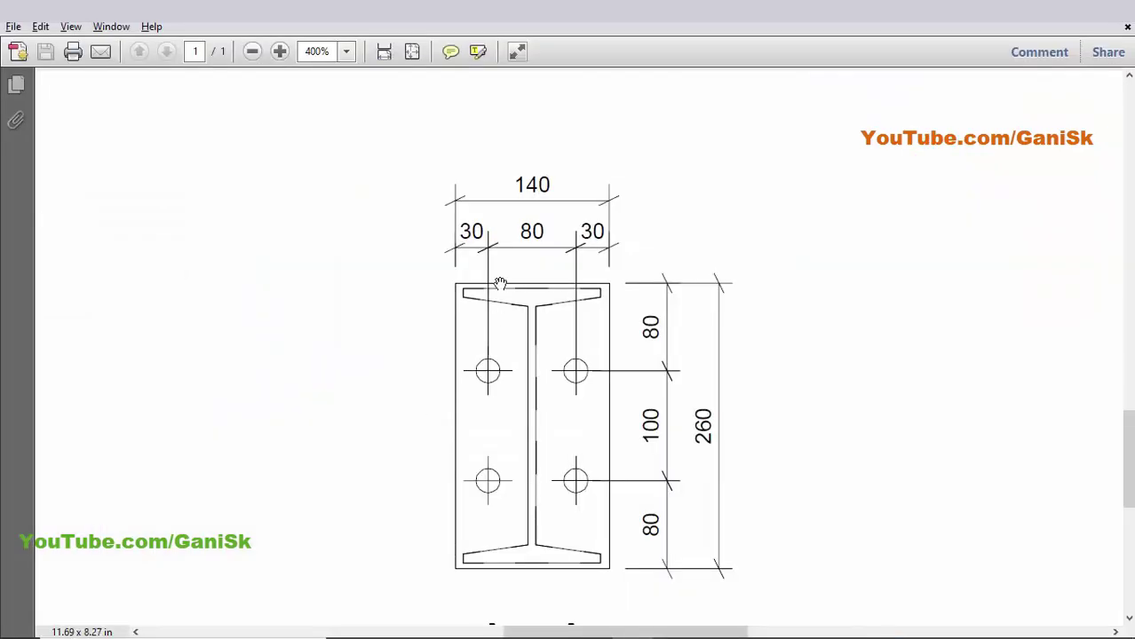
key(alt+Tab)
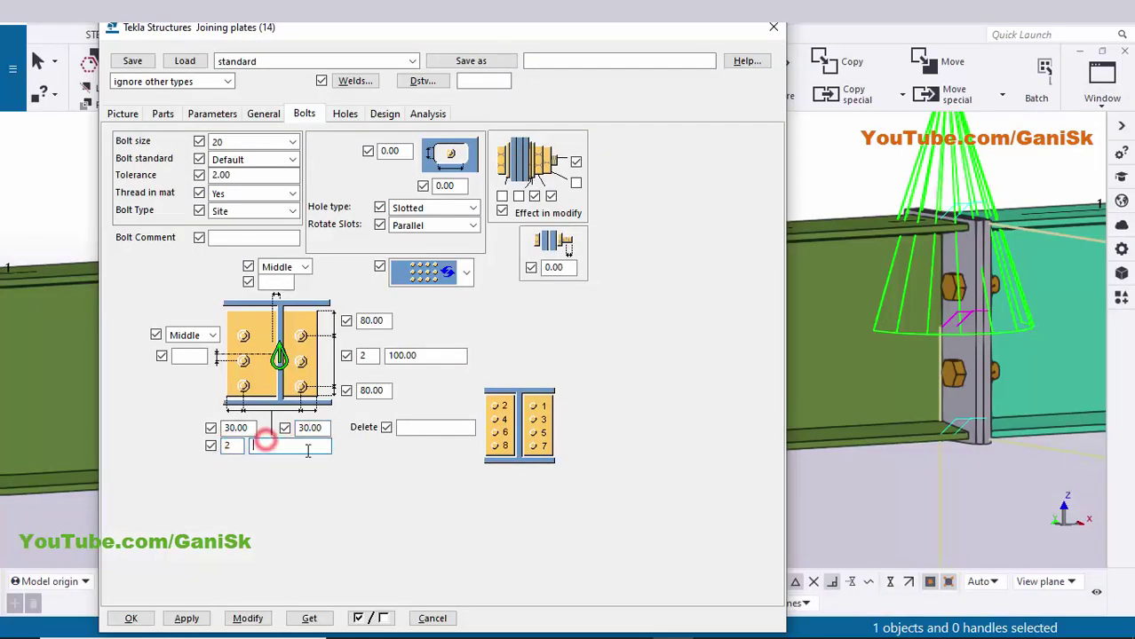
key(alt+Tab)
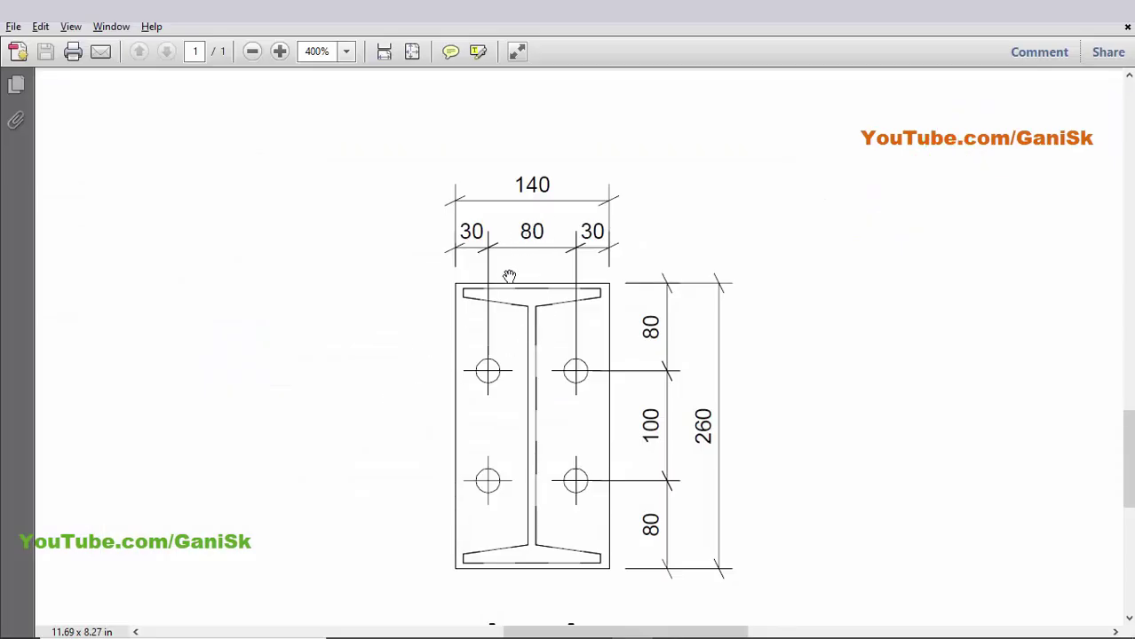
key(alt+Tab)
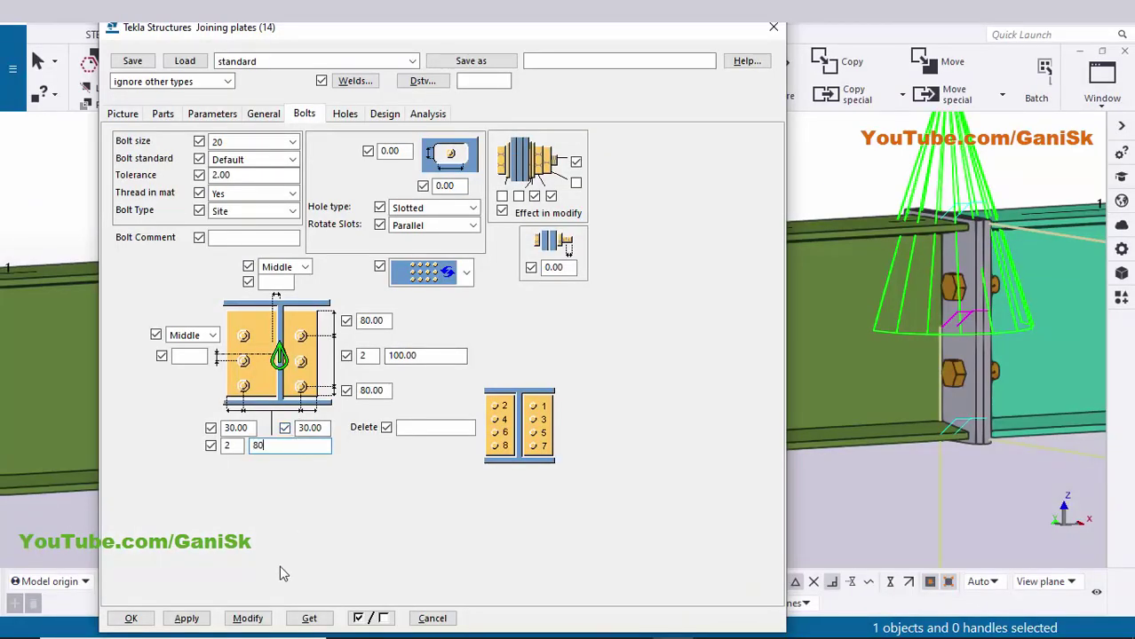
click(250, 616)
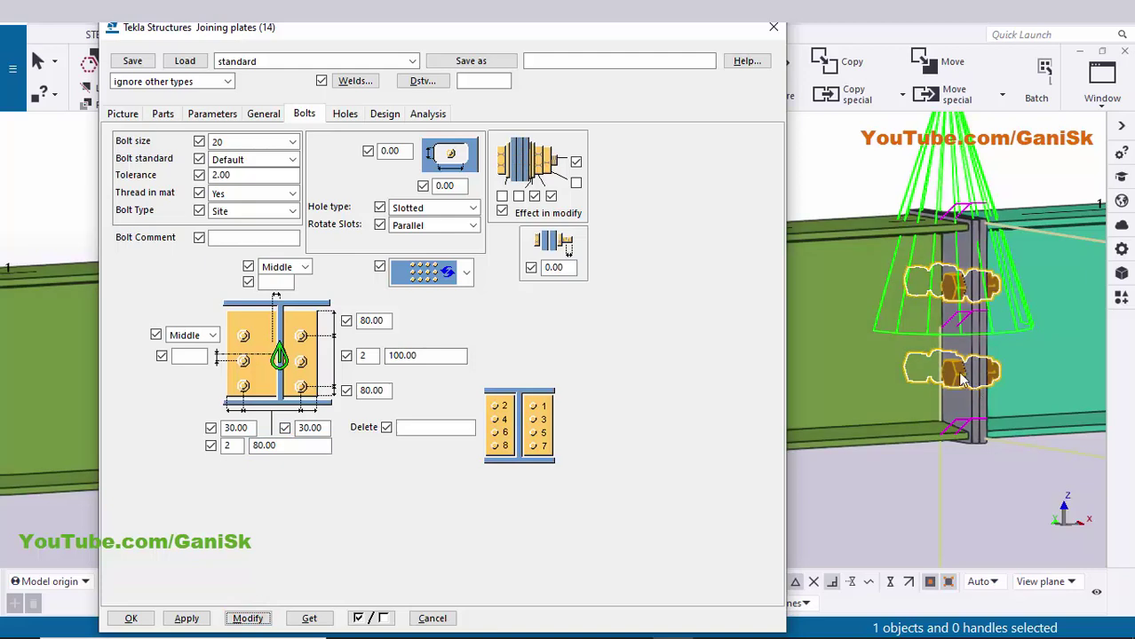
click(247, 618)
click(171, 617)
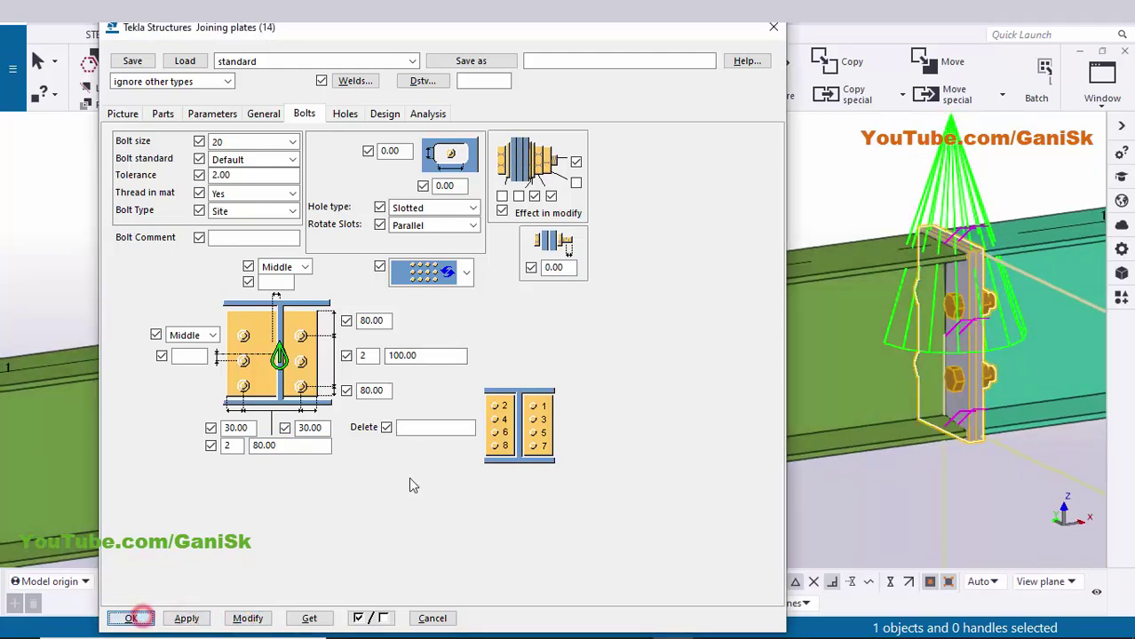
click(131, 618)
Step: Set a rotation point on the beam, switch to transparent rendering and orbit around the splice
click(432, 206)
right_click(416, 178)
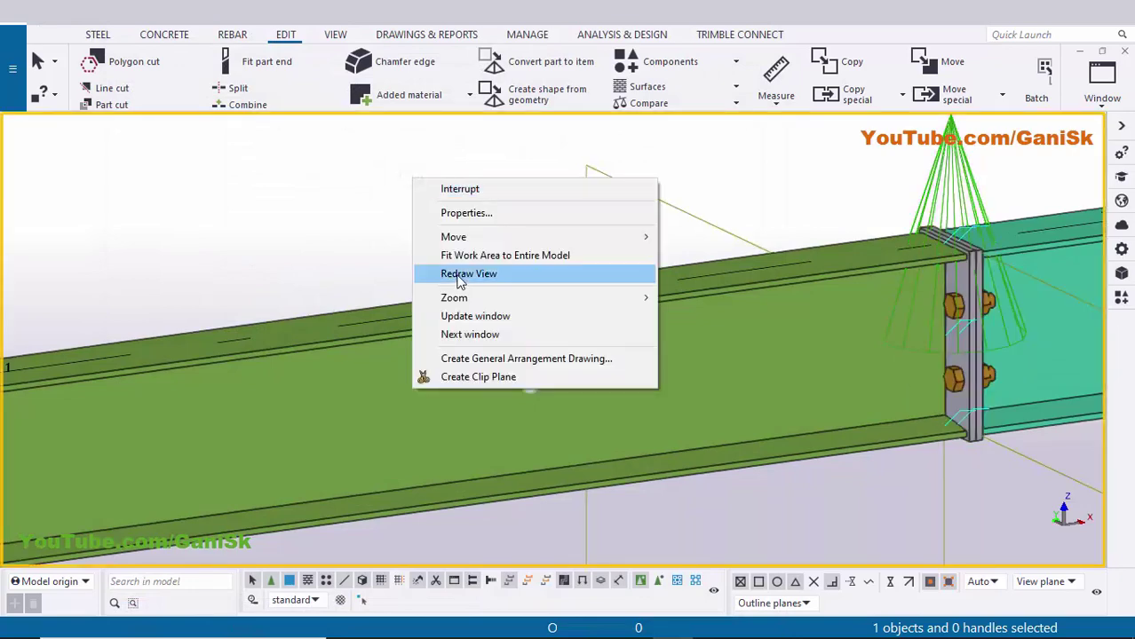
click(469, 199)
click(458, 275)
ctrl+middle_drag(725, 406, 804, 405)
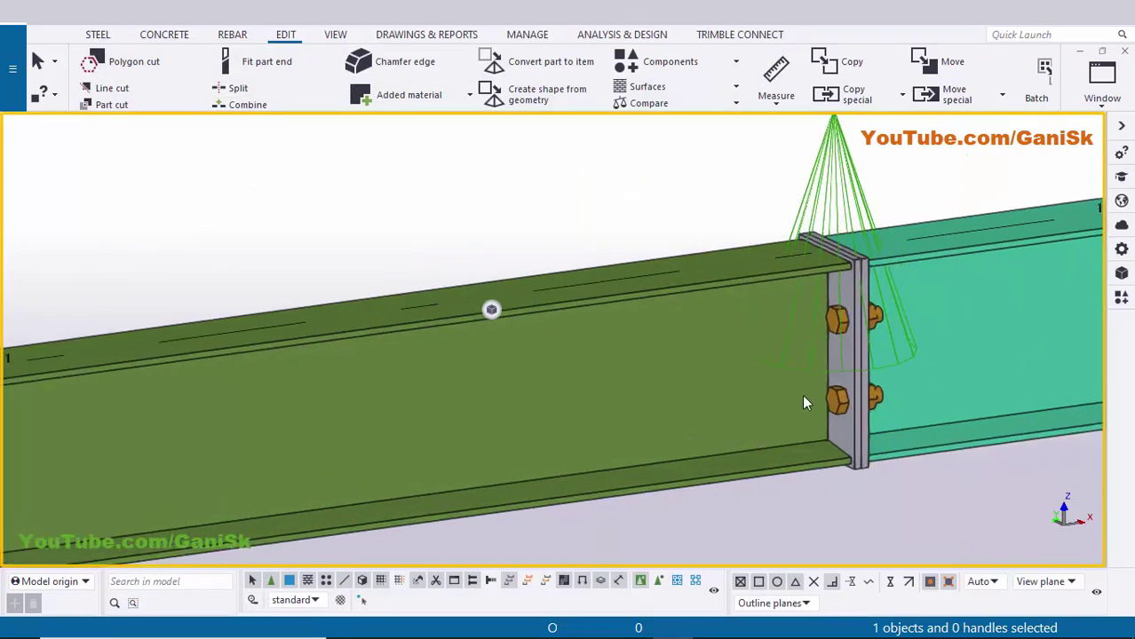
key(ctrl+2)
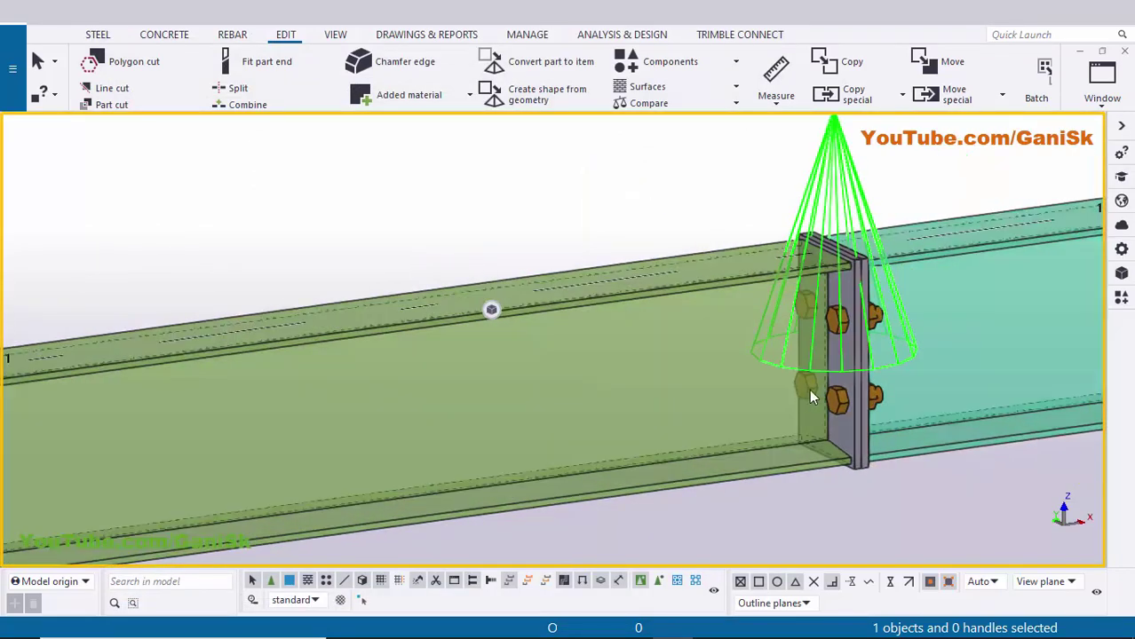
mouse_move(834, 377)
ctrl+middle_down()
mouse_move(713, 355)
mouse_move(863, 373)
mouse_move(771, 364)
ctrl+middle_up()
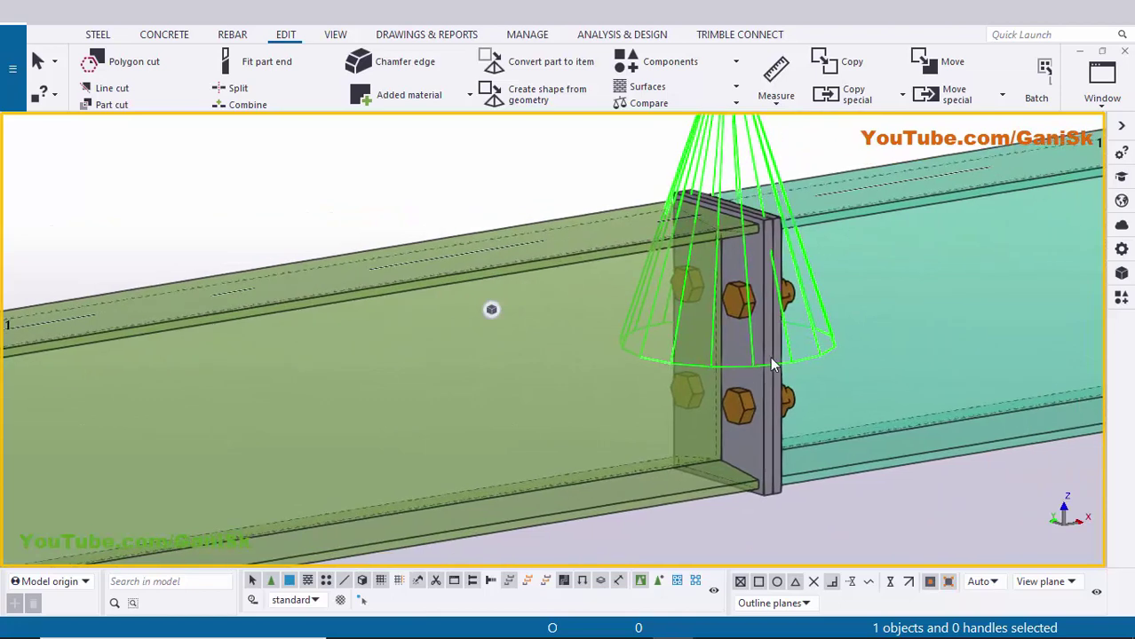
mouse_move(840, 352)
ctrl+middle_down()
mouse_move(495, 356)
mouse_move(644, 490)
mouse_move(643, 533)
ctrl+middle_up()
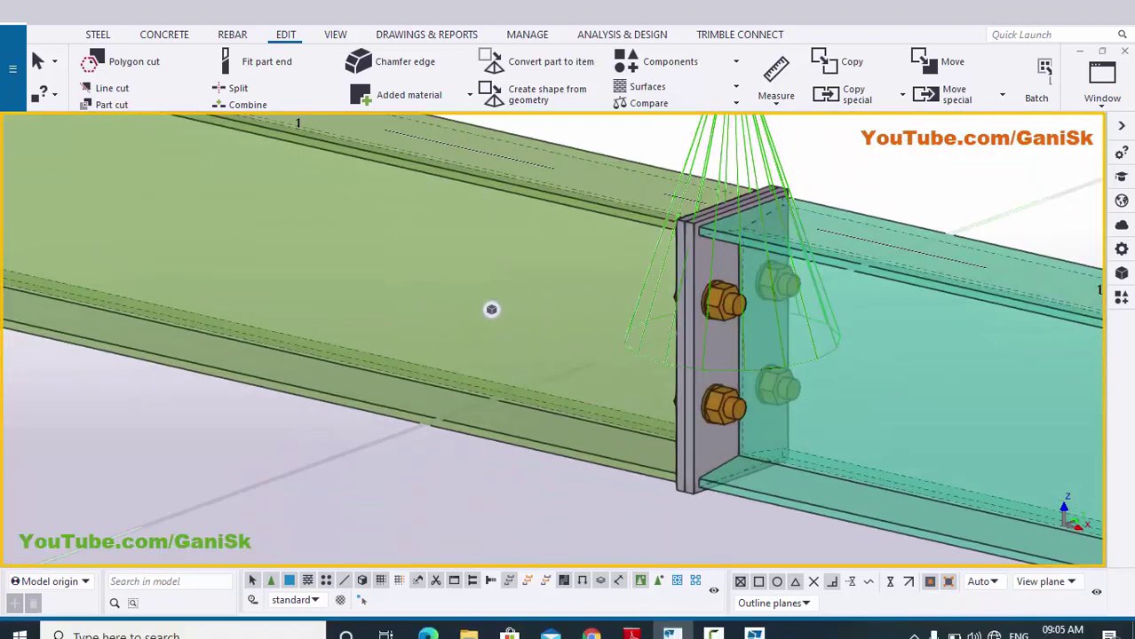
Step: Compare the bolted end-plate joint with the reference drawing and view it from another side
click(634, 621)
ctrl+scroll(598, 469, down, 3)
scroll(604, 417, up, 2)
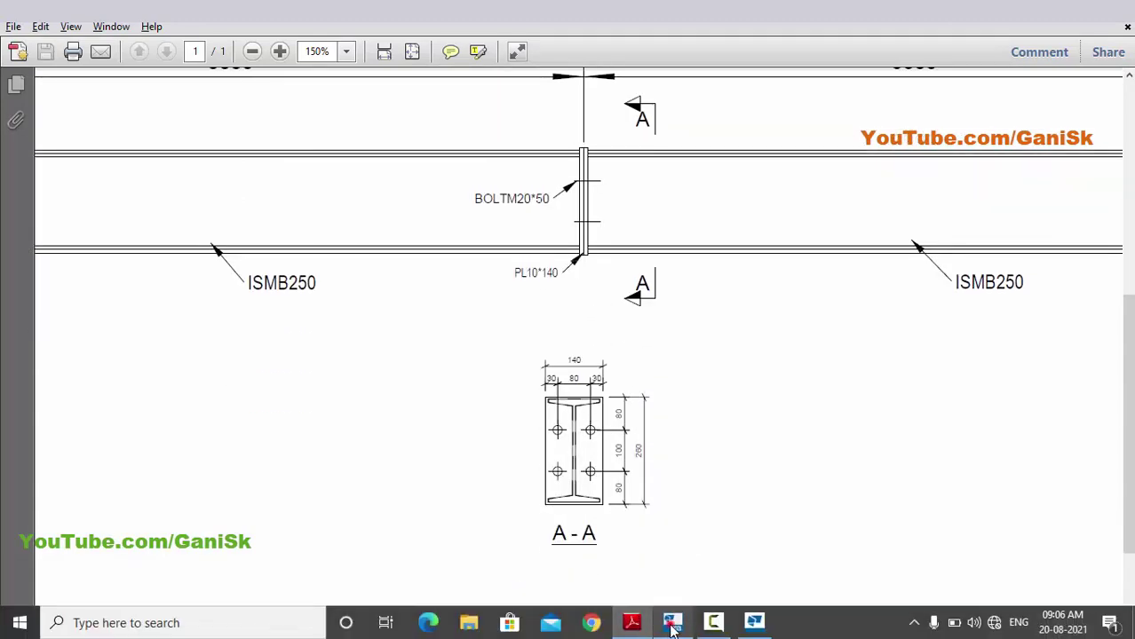
click(673, 622)
mouse_move(729, 462)
ctrl+middle_down()
mouse_move(593, 474)
mouse_move(640, 464)
mouse_move(547, 450)
mouse_move(631, 451)
mouse_move(679, 386)
ctrl+middle_up()
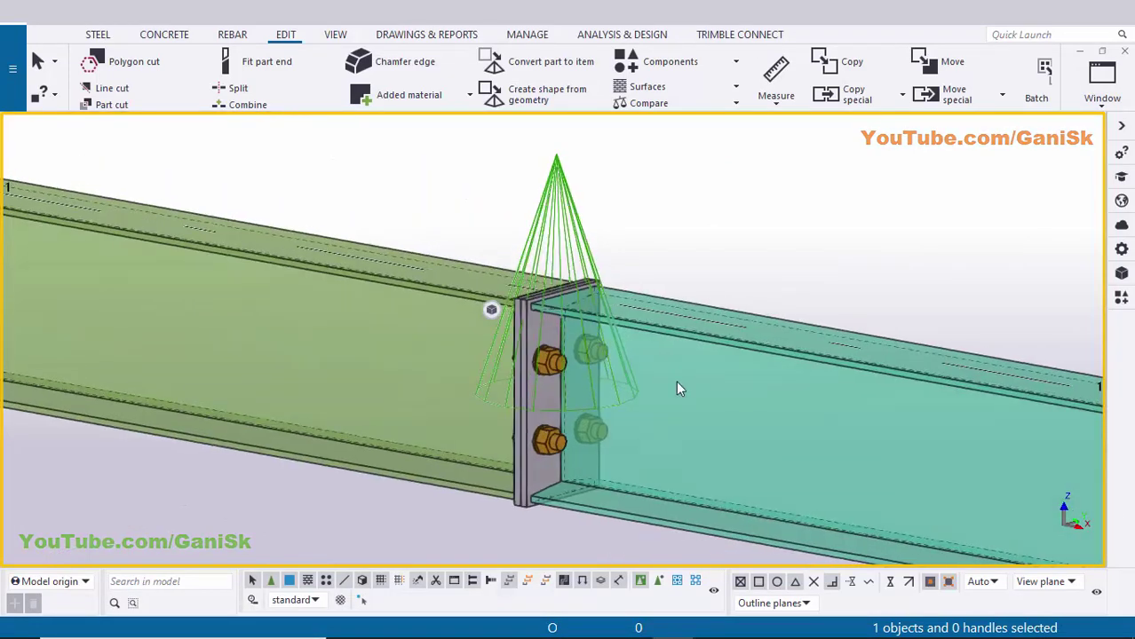